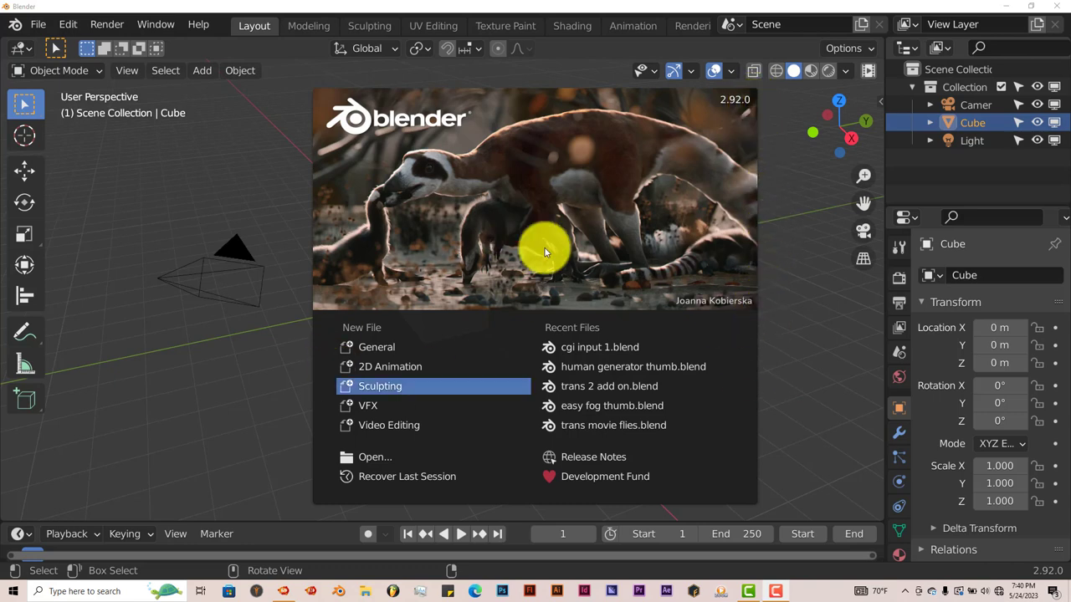
# - Close the startup splash screen to reveal the default cube, camera and light
pyautogui.click(777, 262)
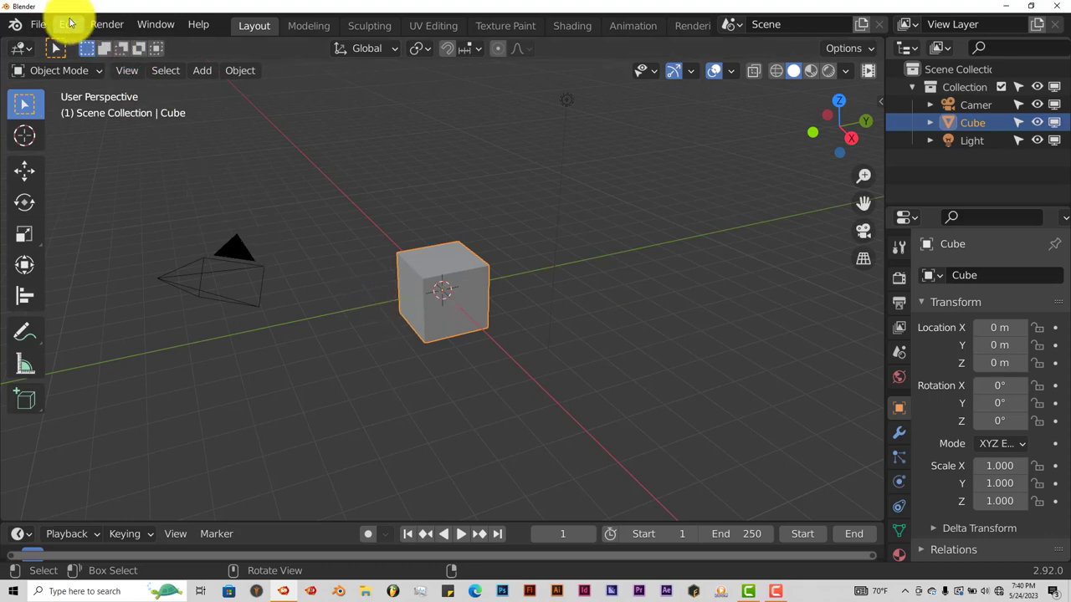
pyautogui.click(68, 24)
pyautogui.click(94, 279)
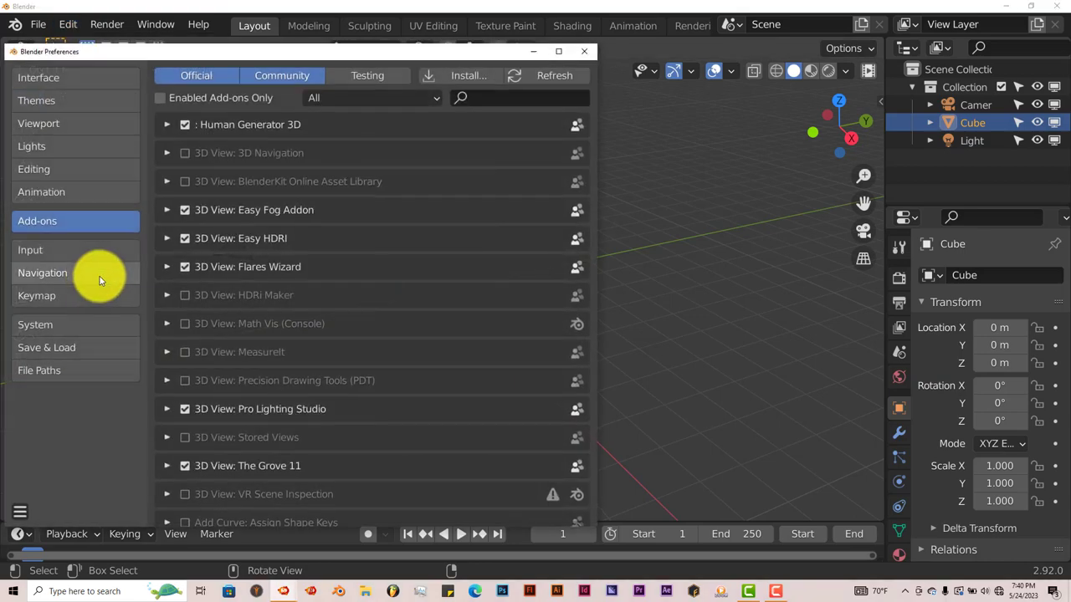
pyautogui.click(468, 78)
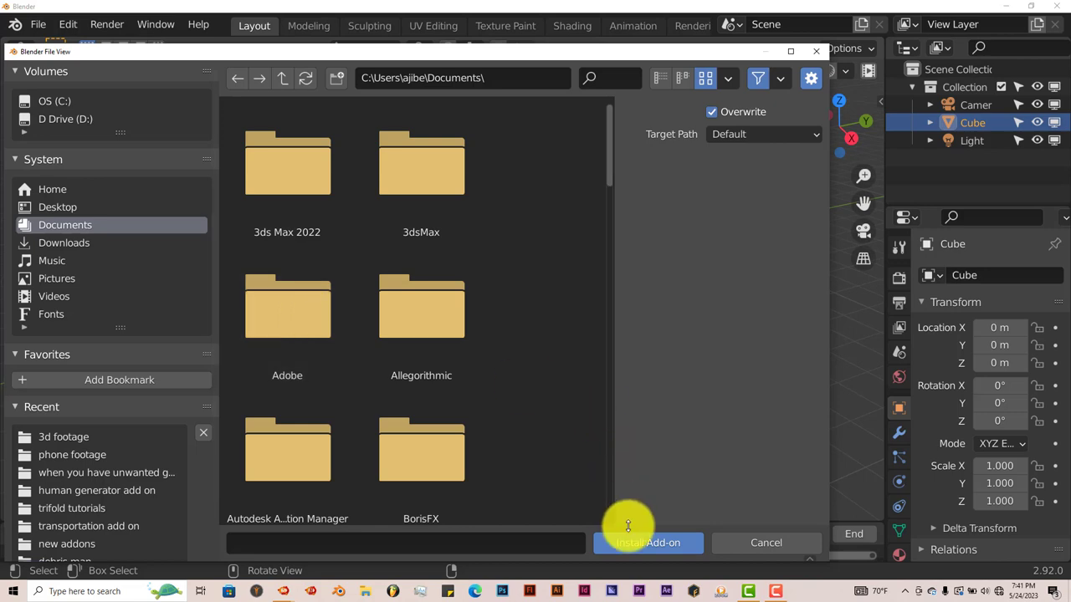
pyautogui.click(817, 51)
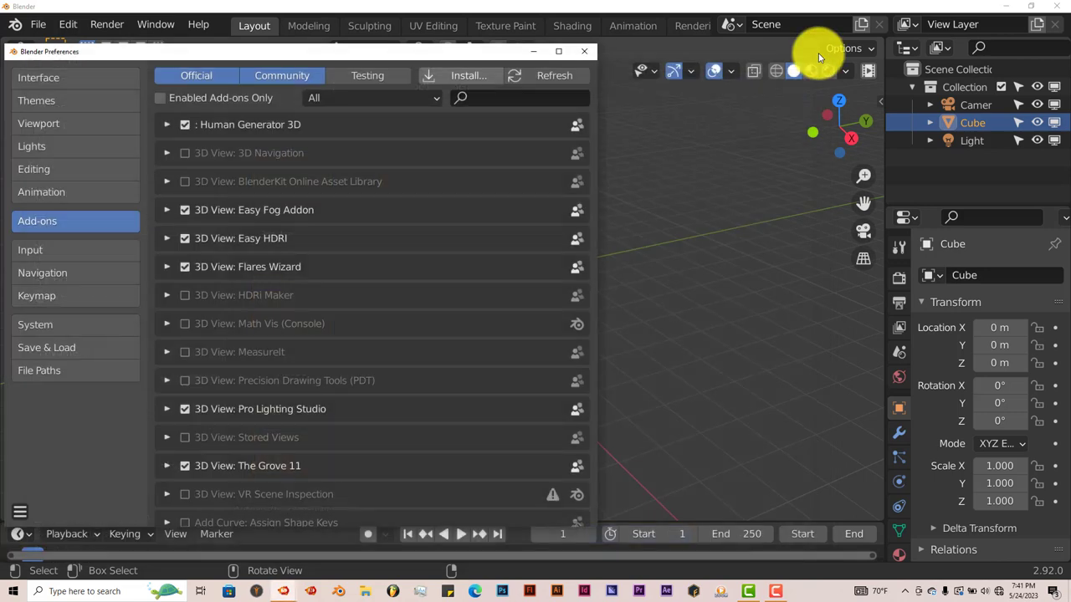
pyautogui.click(494, 99)
pyautogui.write('a')
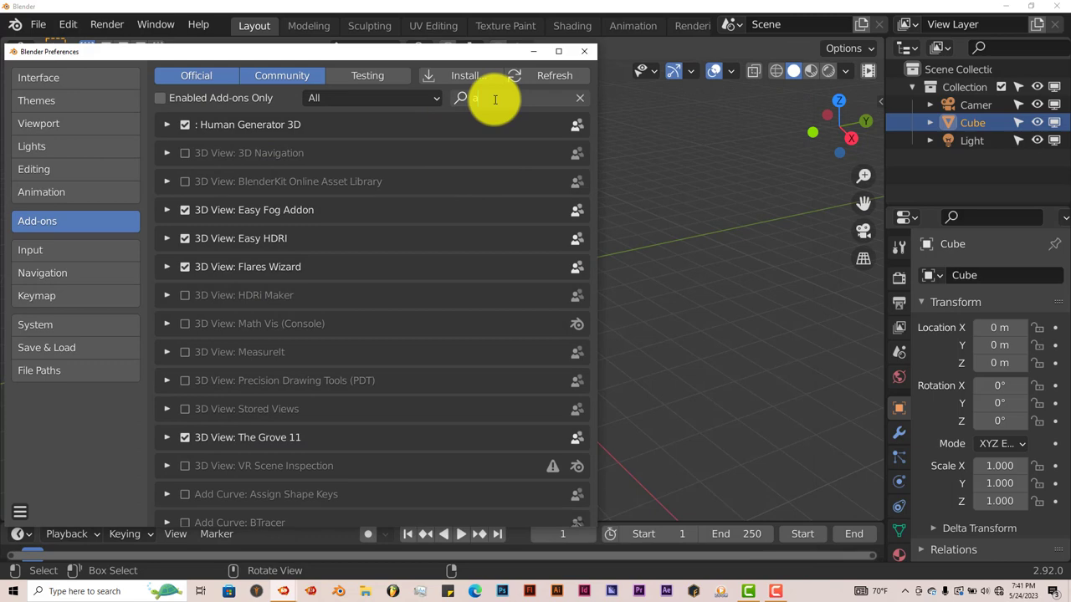
pyautogui.write('qua')
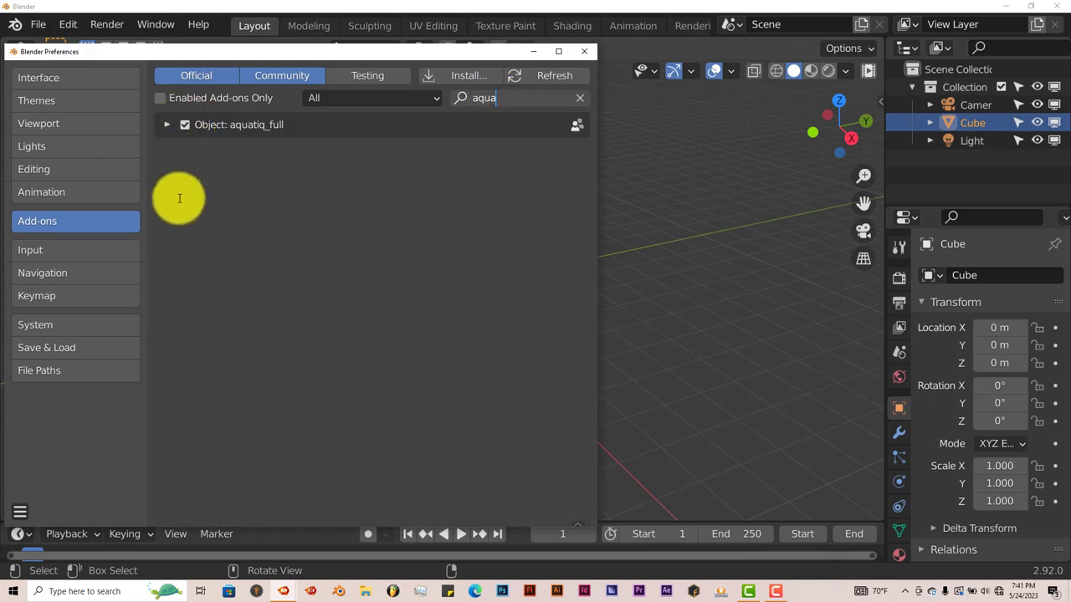
pyautogui.click(588, 52)
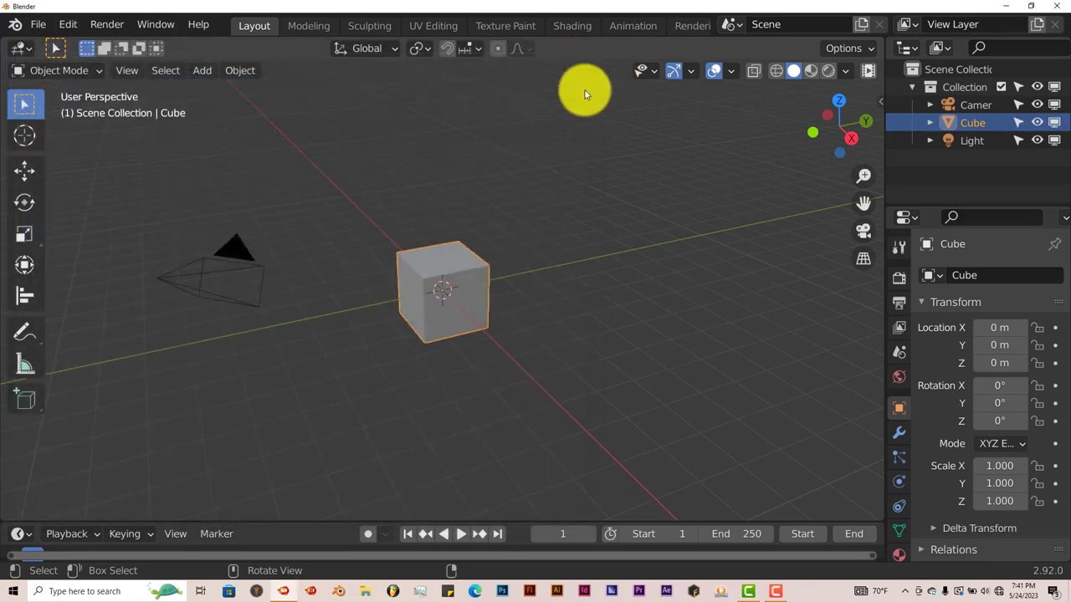
# - Show the aquatiq full sidebar panel and delete the default cube
pyautogui.click(880, 101)
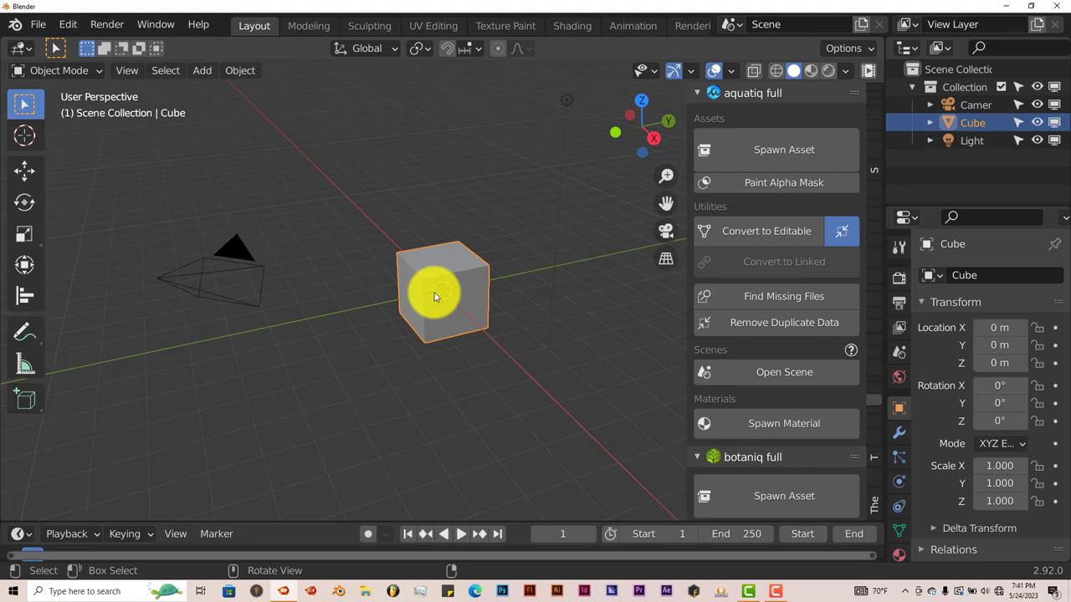
pyautogui.press('Delete')
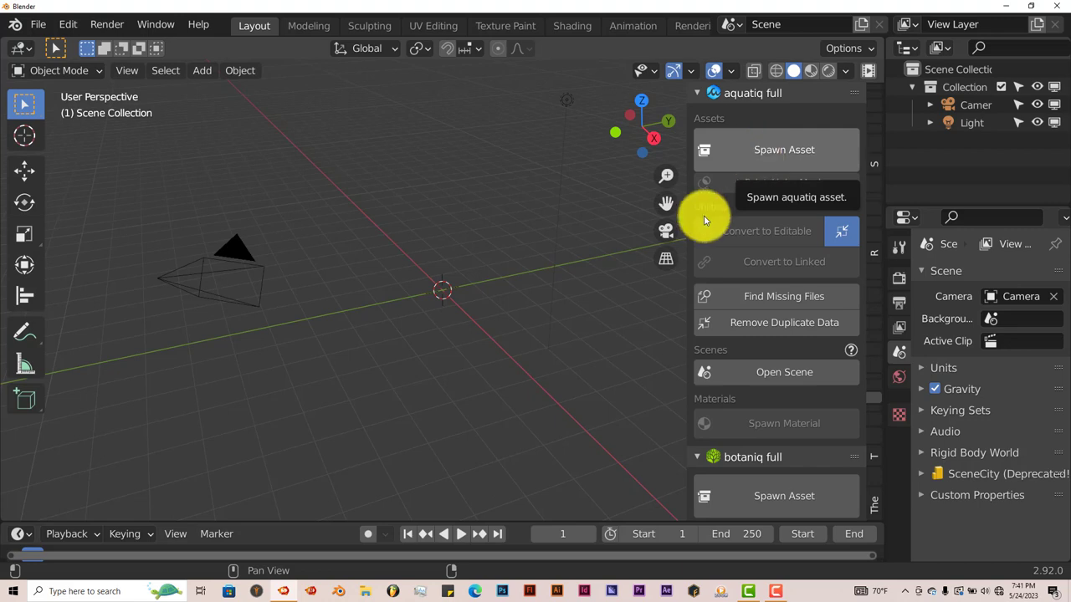
# - Open the aquatiq Spawn Asset dialog and browse the effects, picking Splash circular 1 (A)
pyautogui.click(738, 157)
pyautogui.click(730, 189)
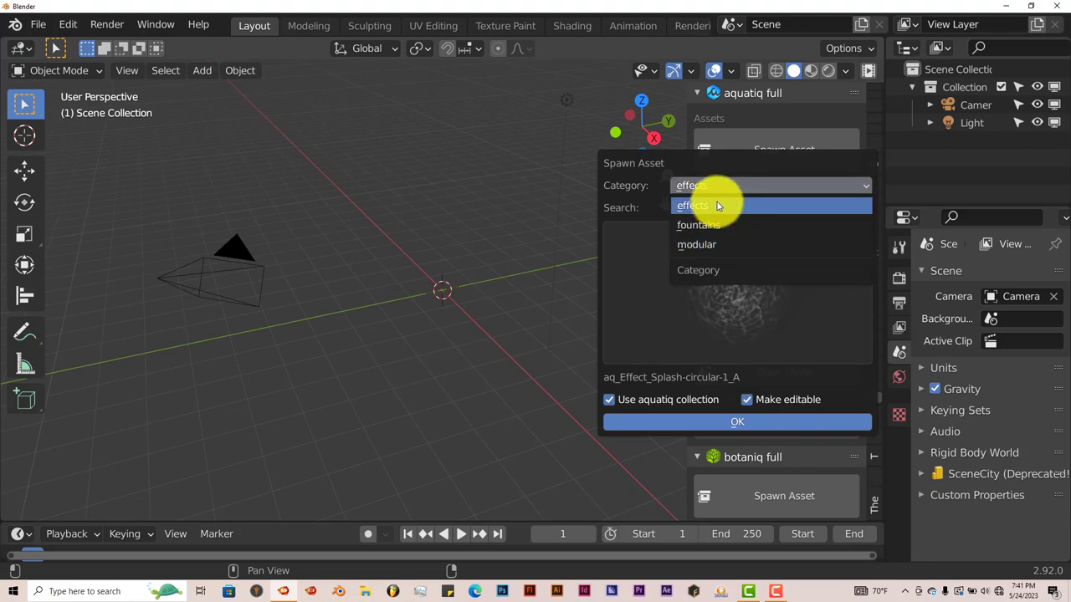
pyautogui.click(717, 205)
pyautogui.click(723, 294)
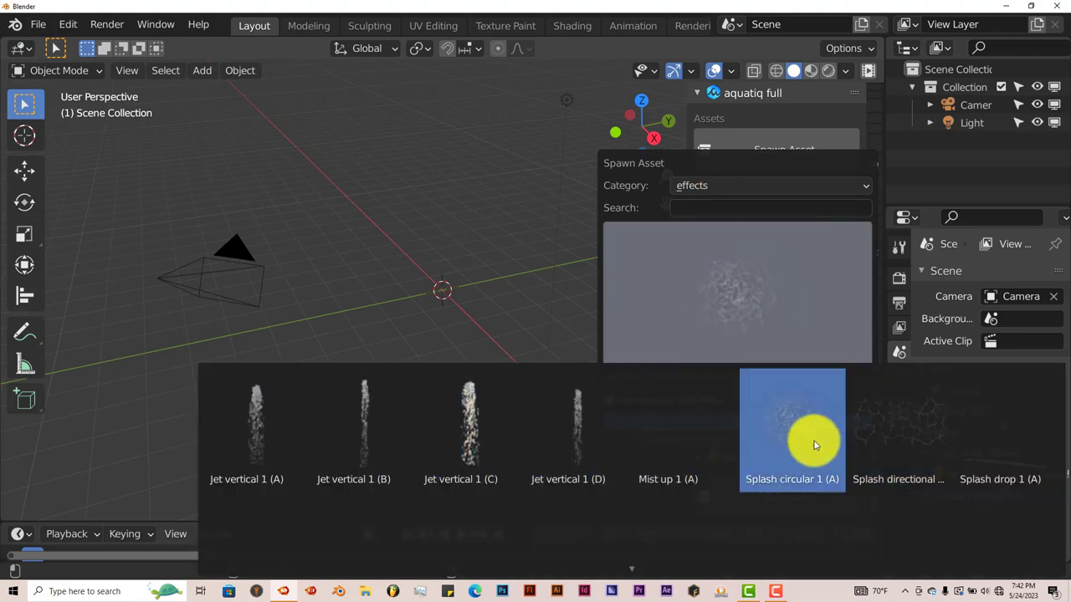
pyautogui.scroll(-2, 1006, 452)
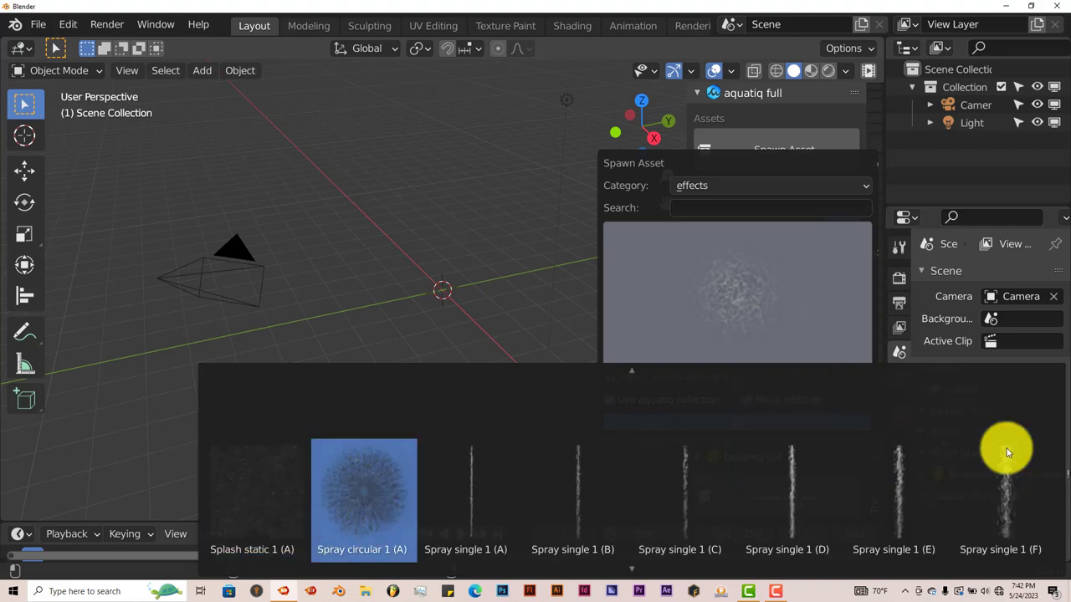
pyautogui.scroll(-1, 963, 507)
pyautogui.scroll(2, 963, 507)
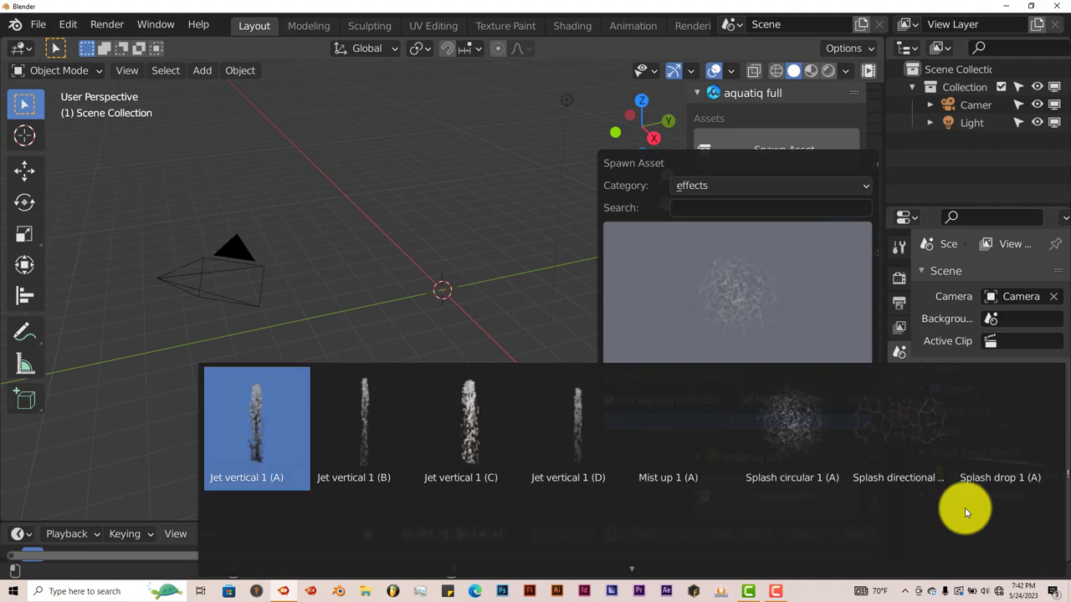
pyautogui.click(791, 422)
# - Switch the category to fountains and browse the fountain thumbnails to Big decagon (A)
pyautogui.click(728, 186)
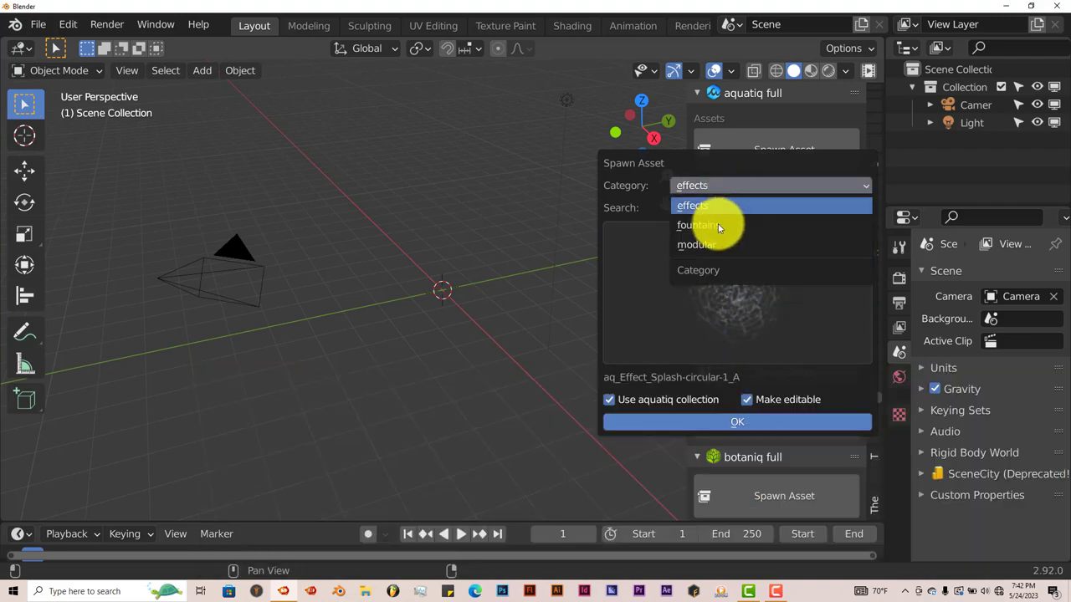
pyautogui.click(717, 224)
pyautogui.click(708, 283)
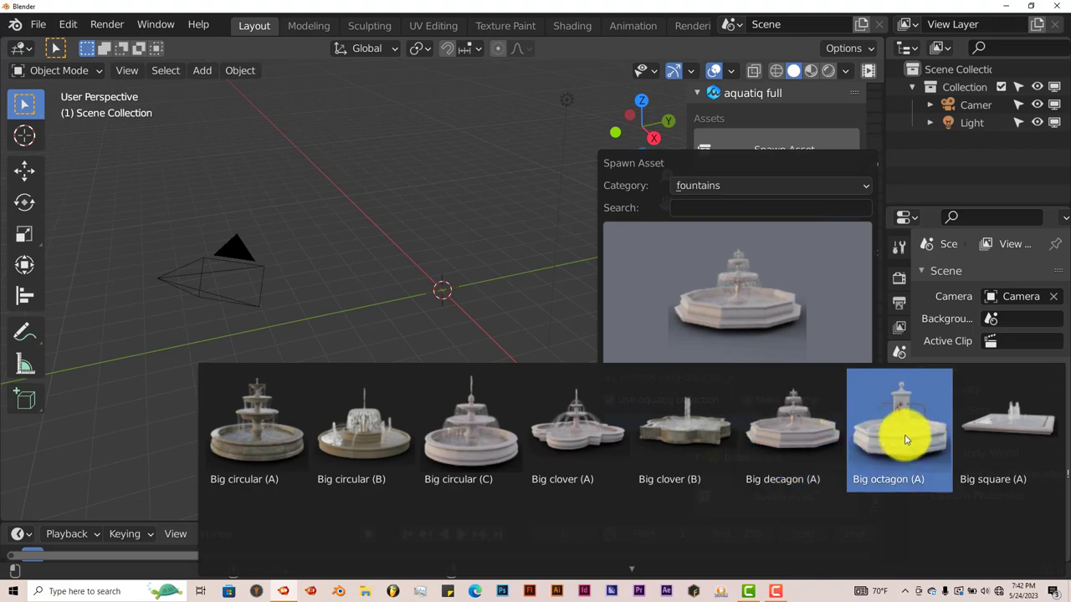
pyautogui.scroll(-2, 898, 435)
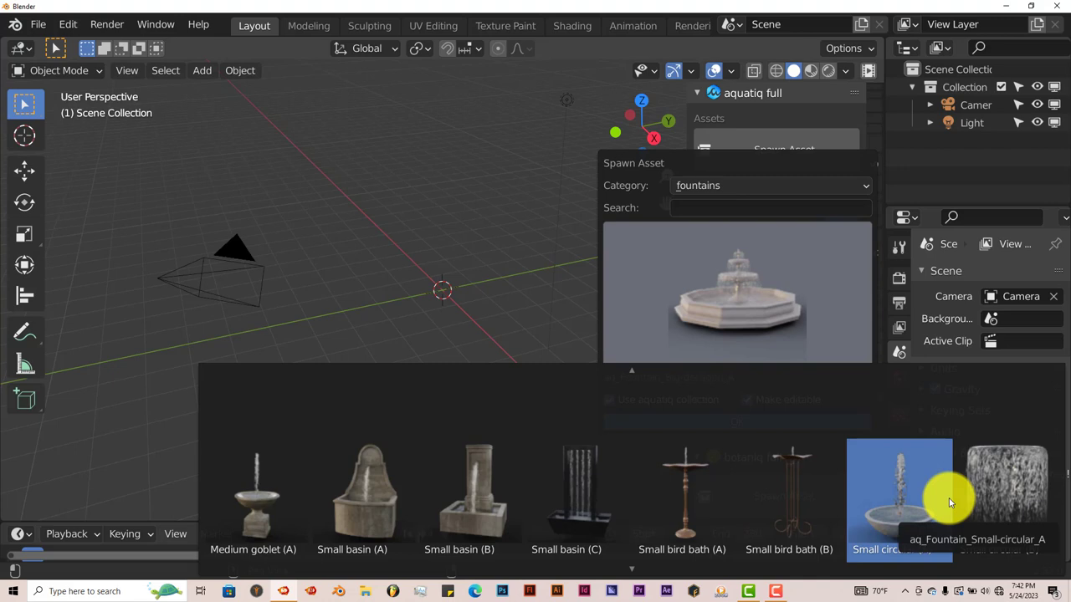
pyautogui.scroll(-2, 949, 497)
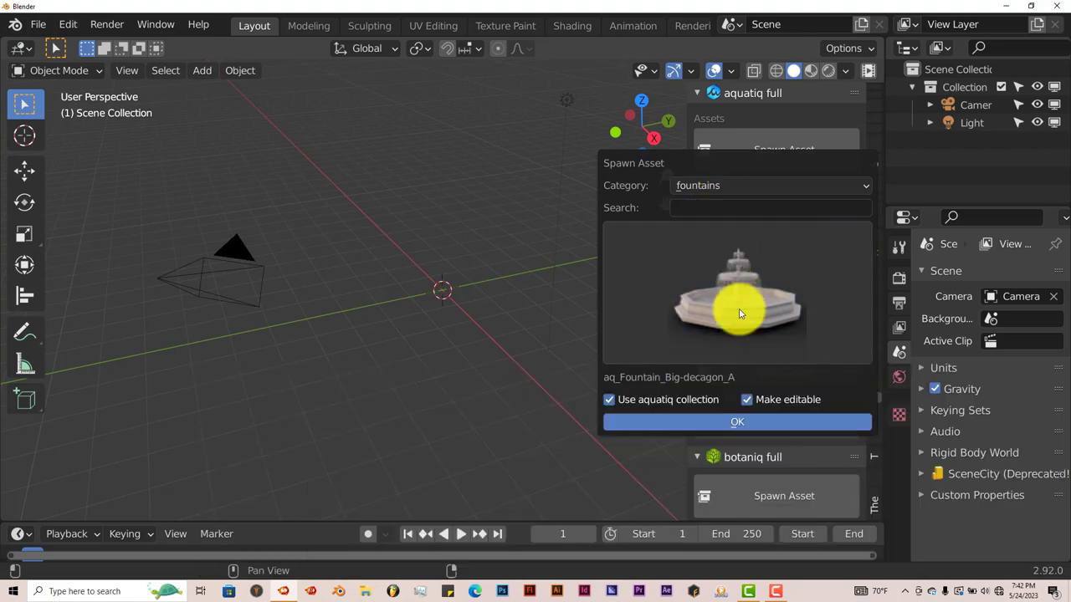
# - Set the spawner category to modular and scroll the stream thumbnails, with Vertical A chosen
pyautogui.click(725, 185)
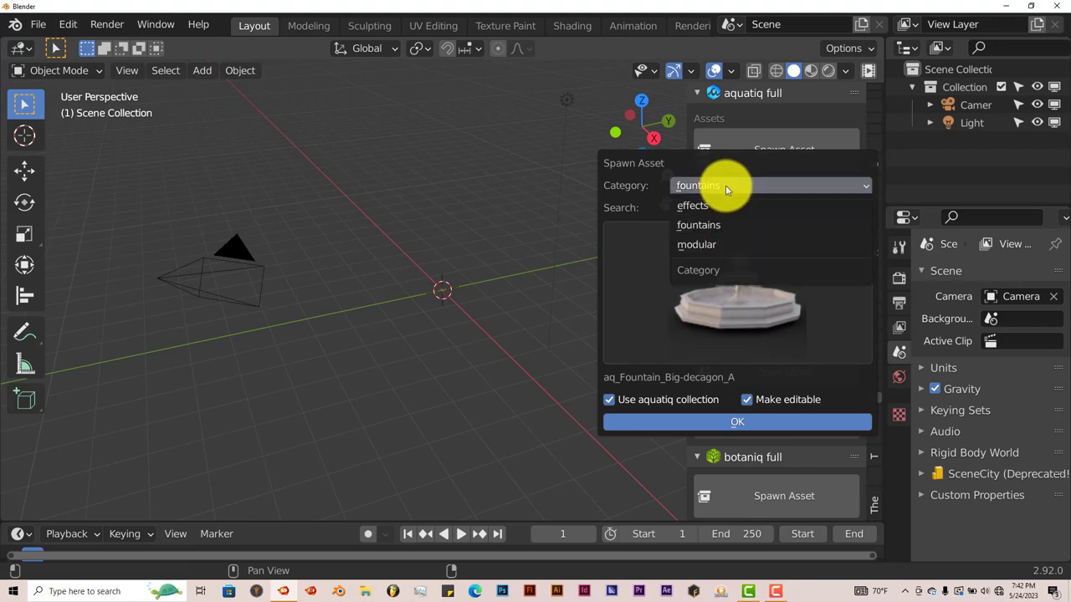
pyautogui.click(717, 246)
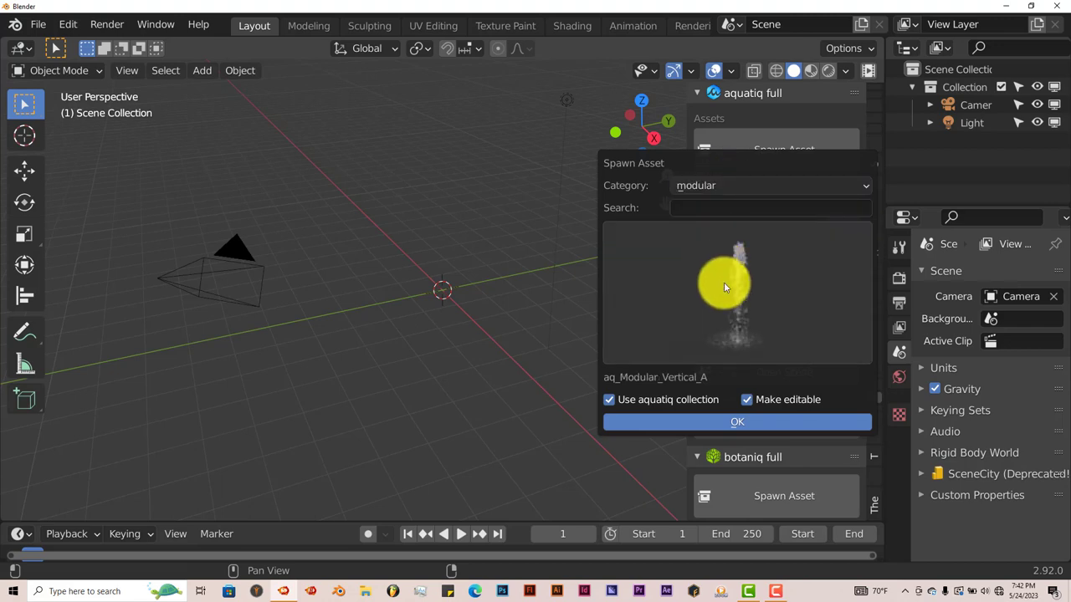
pyautogui.click(724, 287)
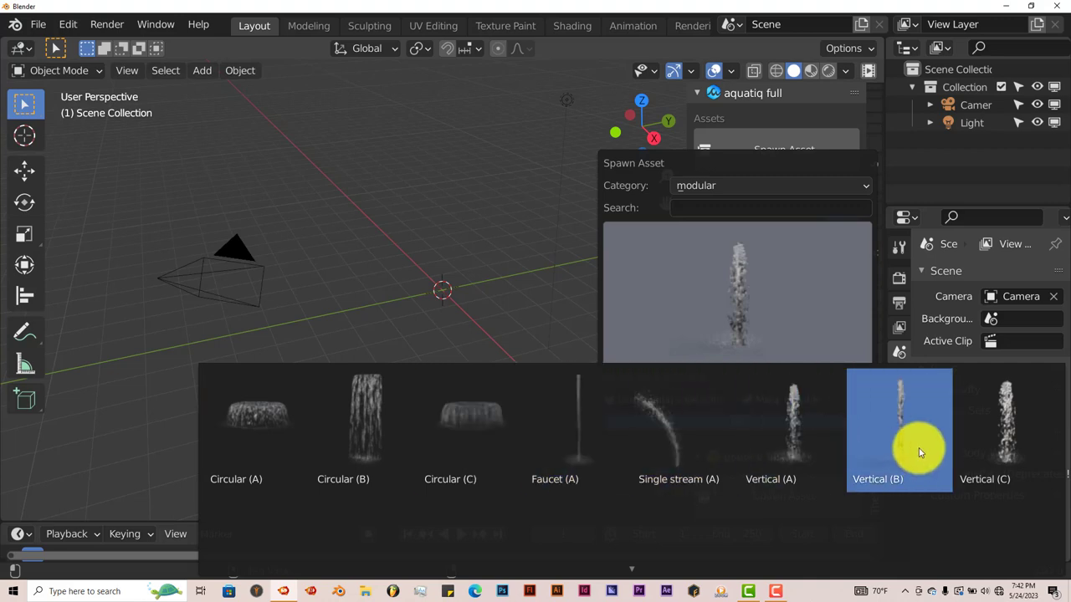
pyautogui.scroll(-2, 919, 452)
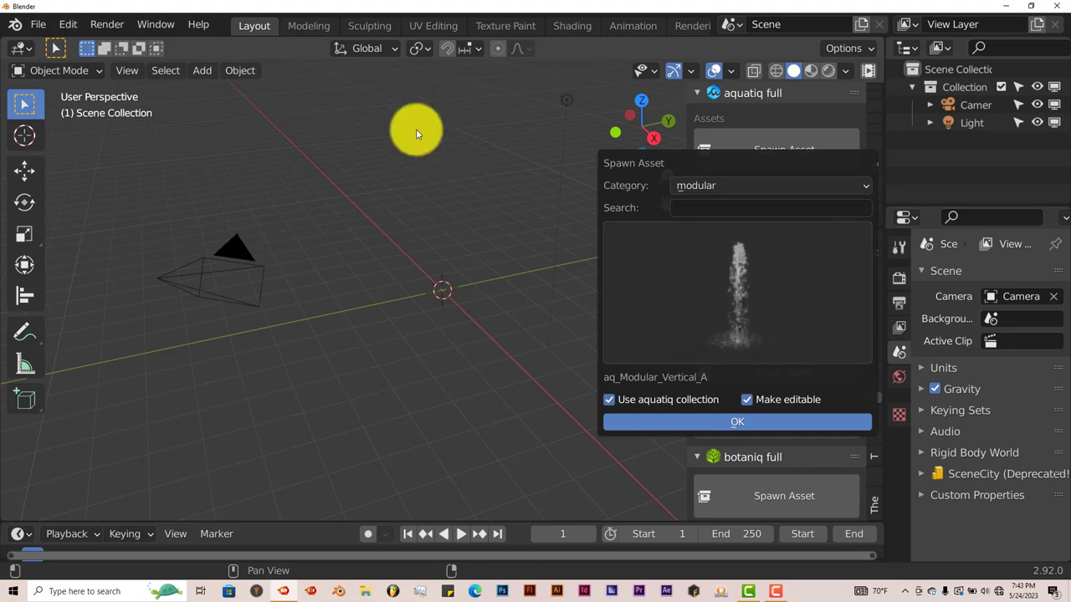
# - Reopen Spawn Asset on the effects category and choose the Jet vertical 1 (C) effect
pyautogui.click(394, 213)
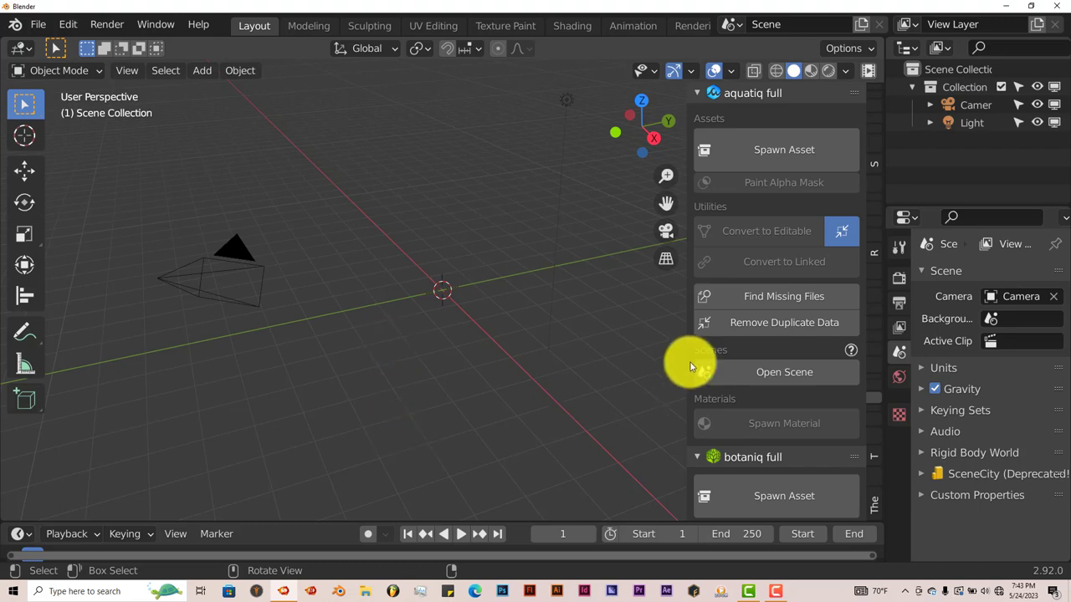
pyautogui.click(739, 164)
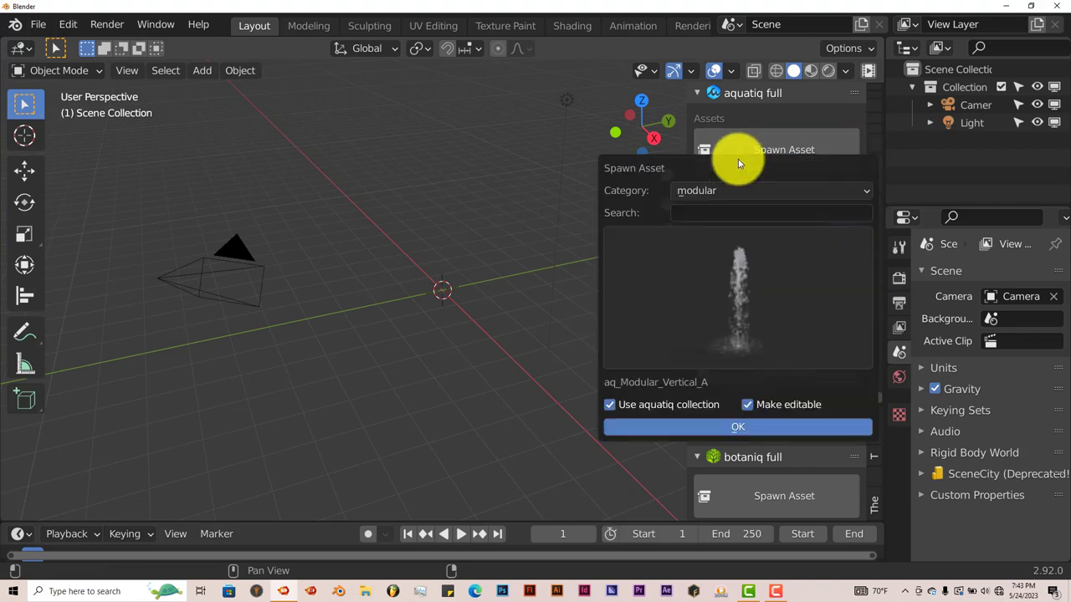
pyautogui.click(730, 190)
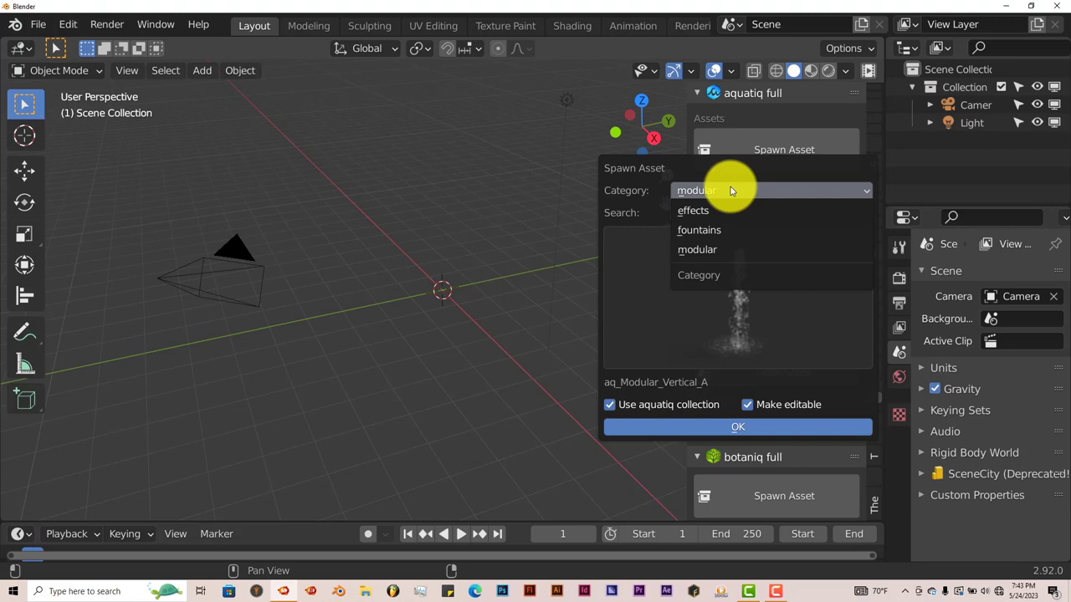
pyautogui.click(722, 210)
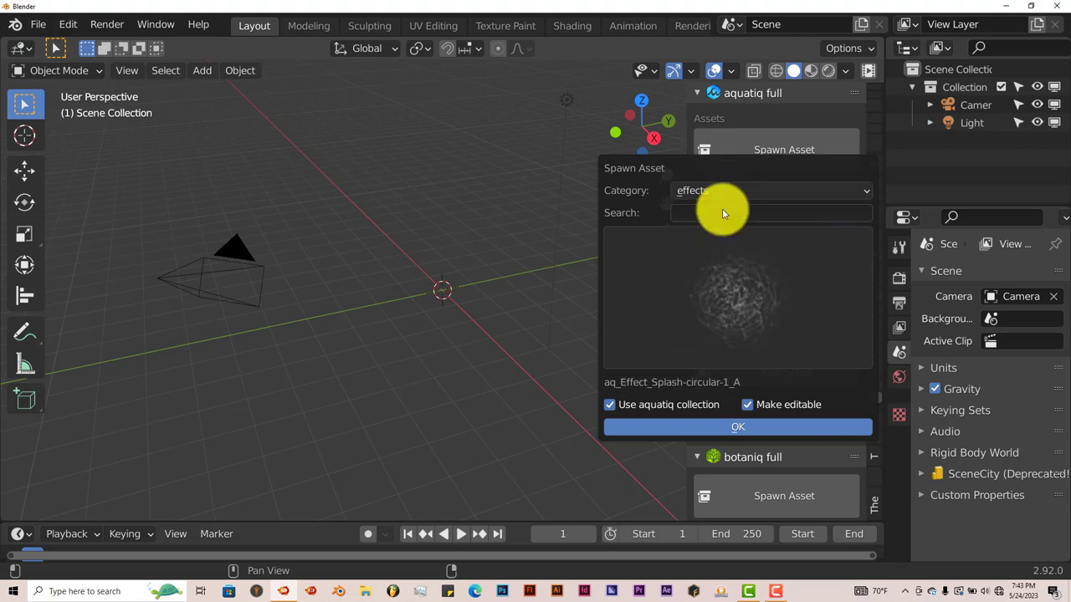
pyautogui.click(735, 299)
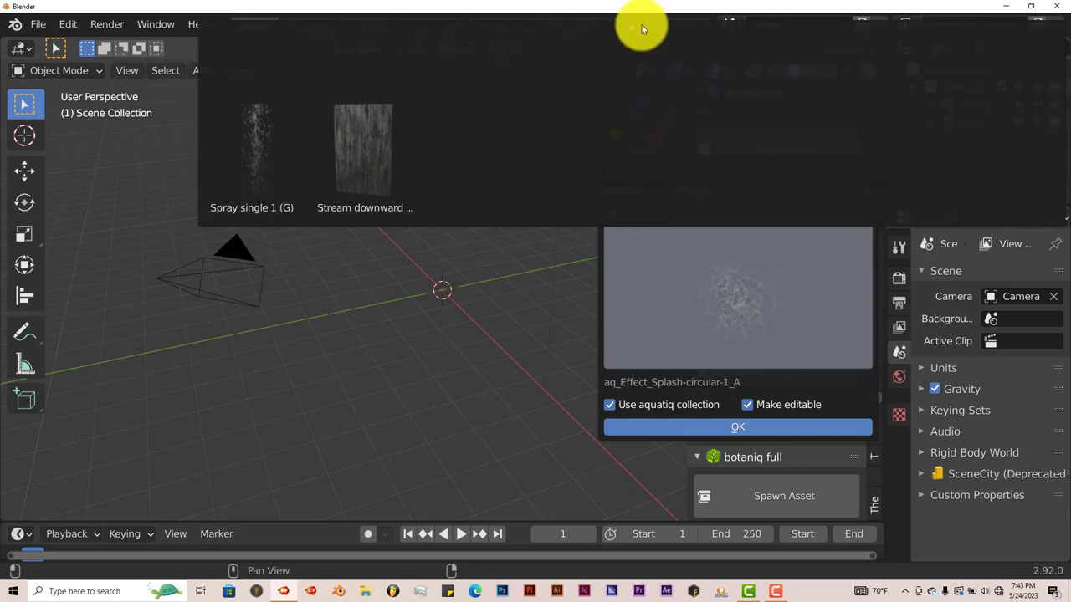
pyautogui.click(763, 300)
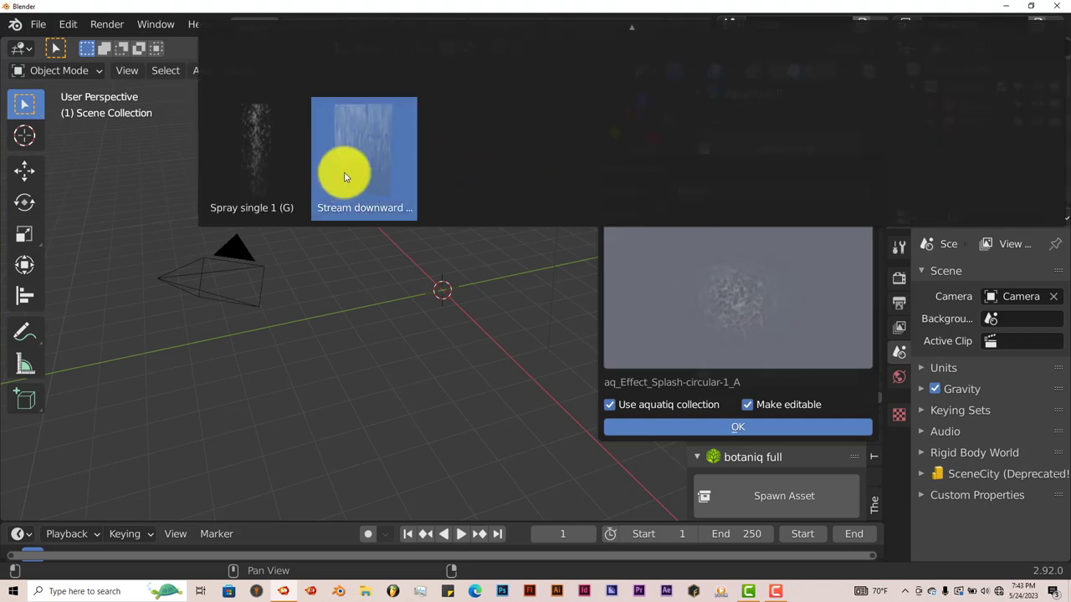
pyautogui.scroll(4, 347, 170)
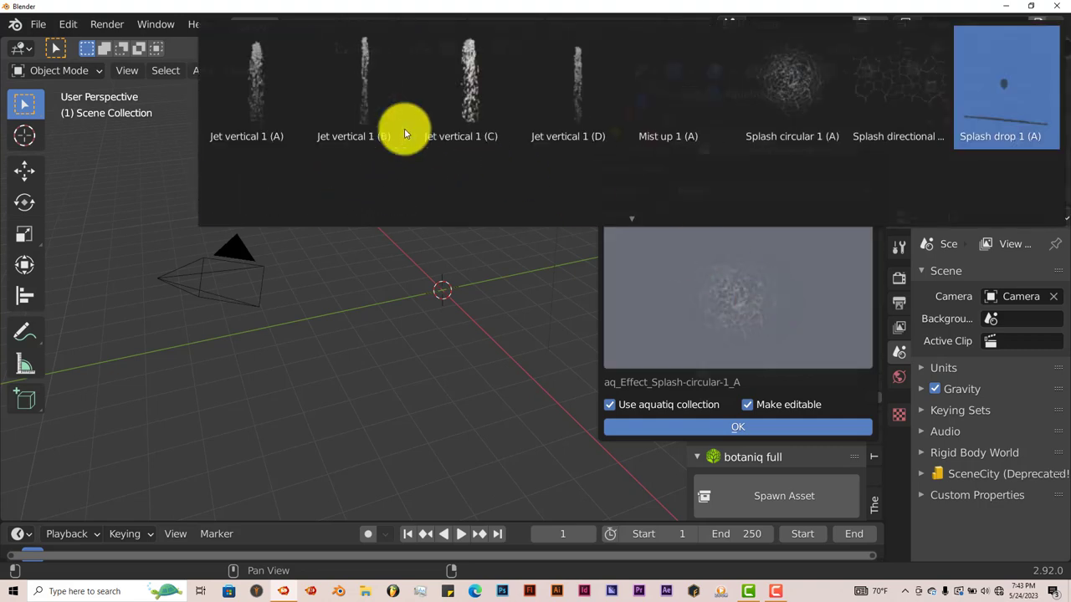
pyautogui.click(472, 87)
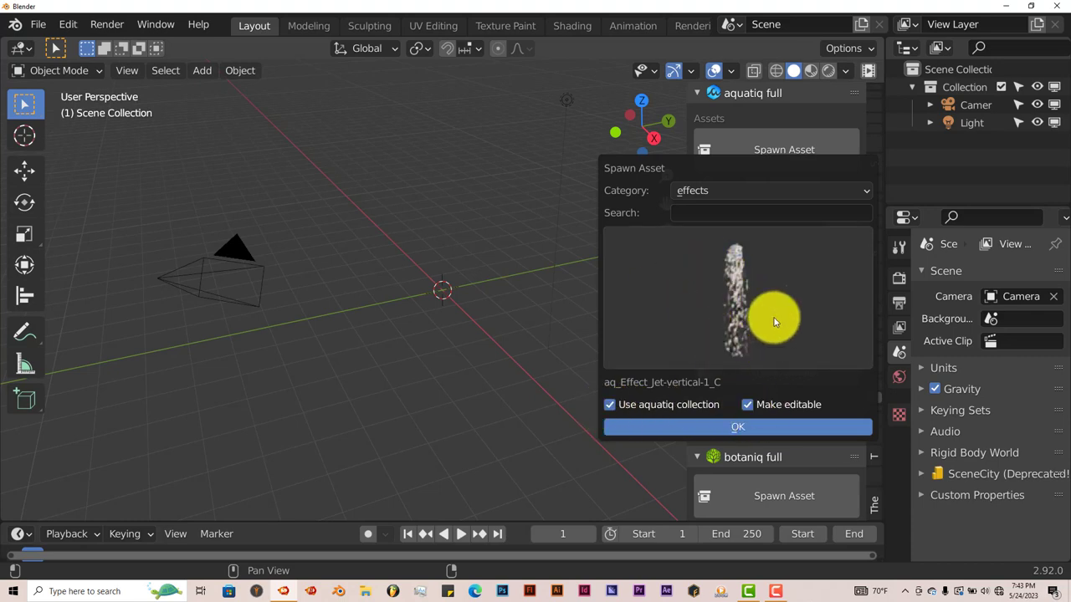
# - Spawn the Jet vertical 1 (C) effect at the origin and orbit to face it
pyautogui.click(700, 428)
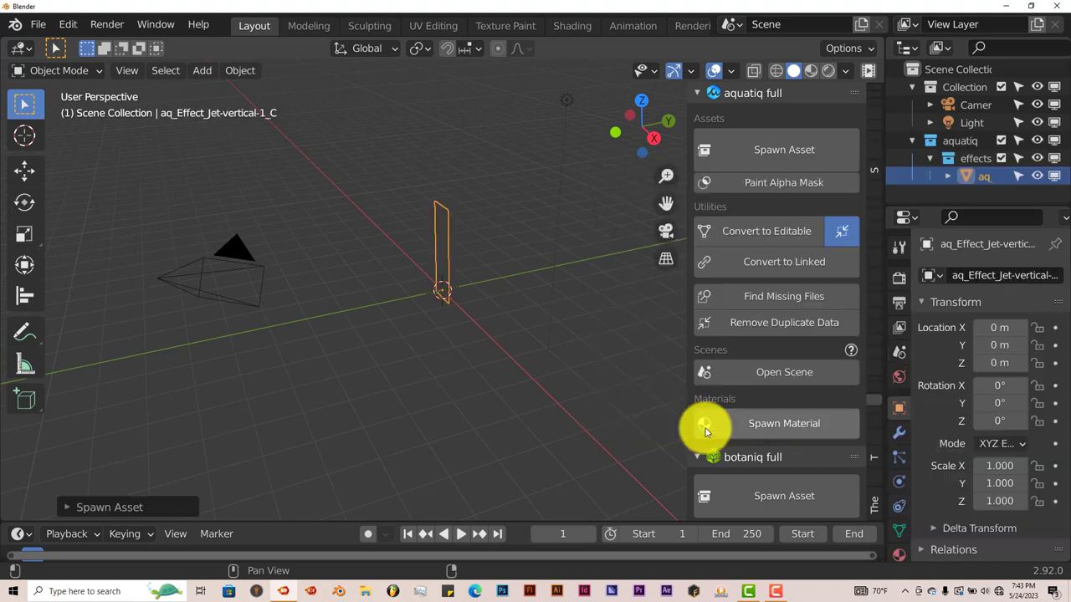
pyautogui.scroll(2, 421, 364)
pyautogui.scroll(2, 421, 358)
pyautogui.moveTo(421, 359); pyautogui.dragTo(590, 222, button='middle')
pyautogui.moveTo(655, 206); pyautogui.dragTo(514, 244, button='middle')
pyautogui.moveTo(449, 300); pyautogui.dragTo(378, 318, button='middle')
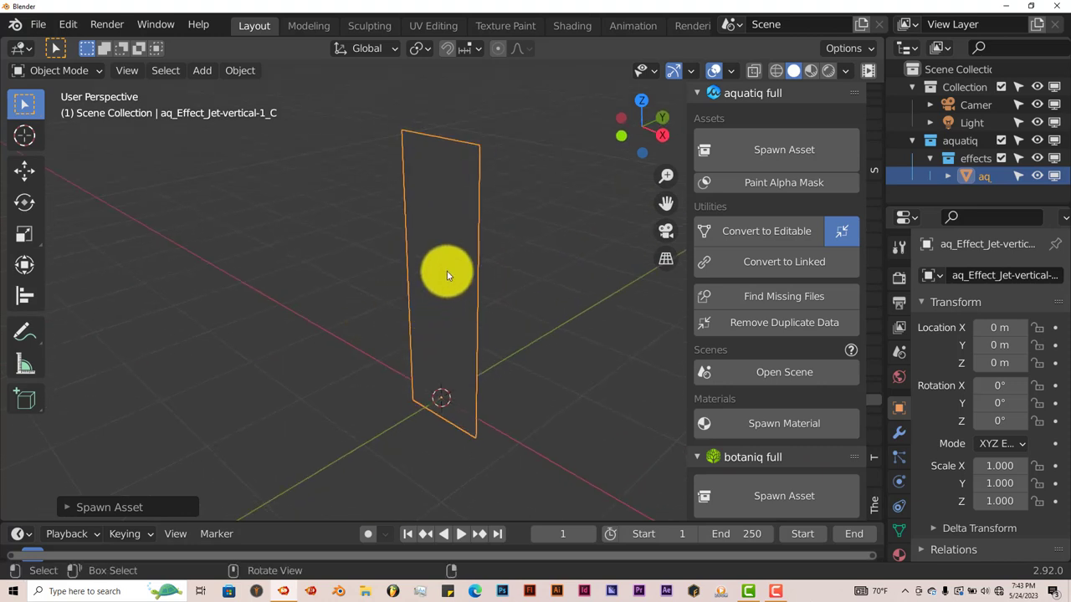
pyautogui.moveTo(446, 277)
pyautogui.mouseDown(button='middle')
pyautogui.moveTo(427, 290)
pyautogui.moveTo(450, 295)
pyautogui.mouseUp(button='middle')
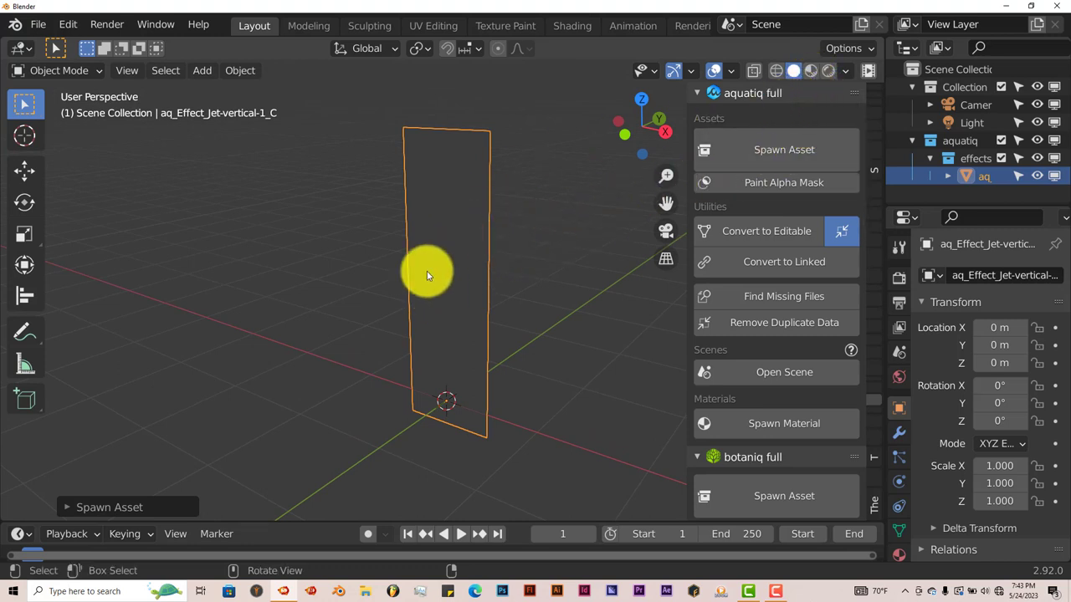
pyautogui.moveTo(402, 239); pyautogui.dragTo(473, 216, button='middle')
# - Switch to Material Preview, play the jet animation, then stop and return to frame 1
pyautogui.click(812, 73)
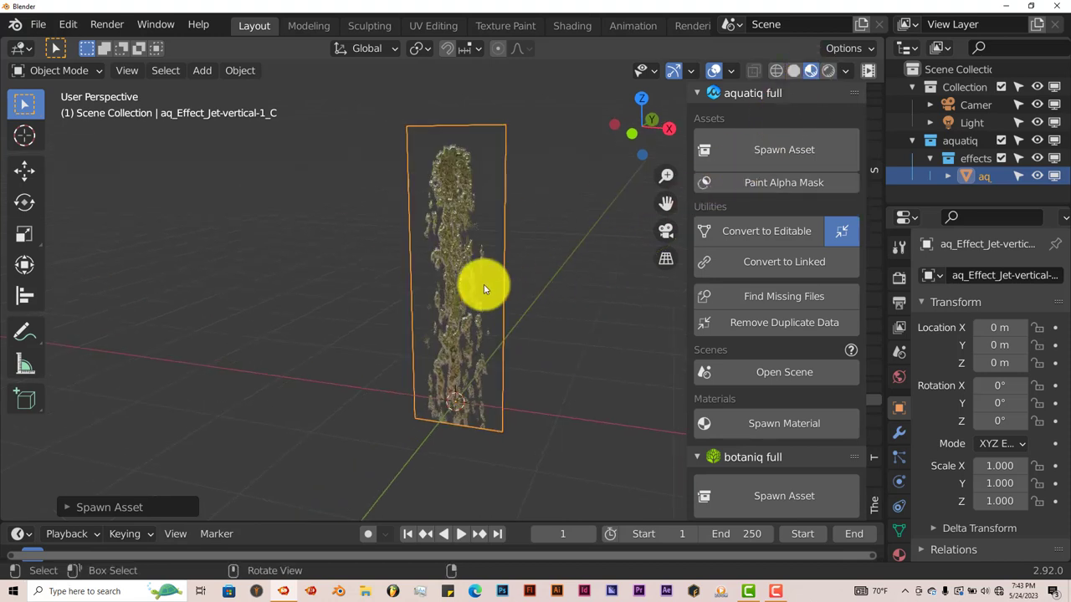
pyautogui.moveTo(485, 287); pyautogui.dragTo(466, 259, button='middle')
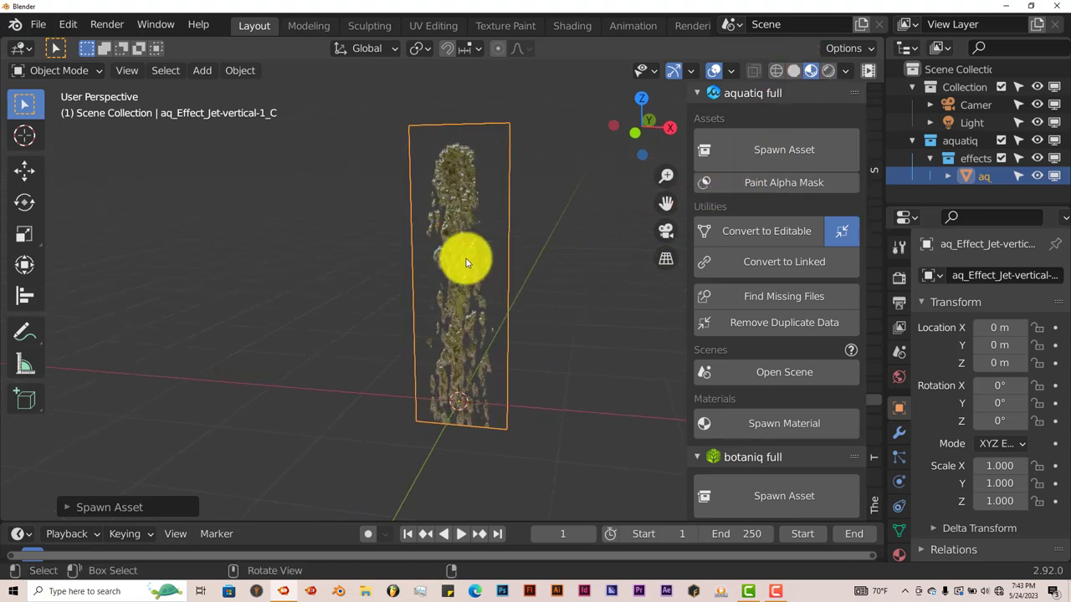
pyautogui.click(461, 534)
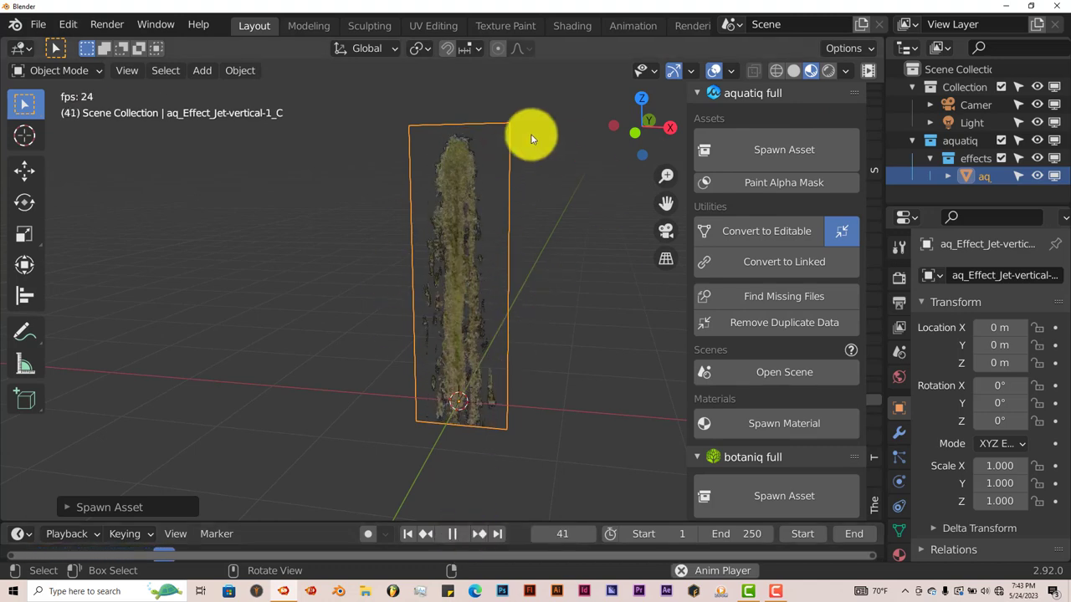
pyautogui.click(452, 534)
pyautogui.click(408, 534)
pyautogui.moveTo(466, 433)
pyautogui.mouseDown(button='middle')
pyautogui.moveTo(468, 452)
pyautogui.moveTo(461, 390)
pyautogui.moveTo(421, 411)
pyautogui.moveTo(472, 416)
pyautogui.mouseUp(button='middle')
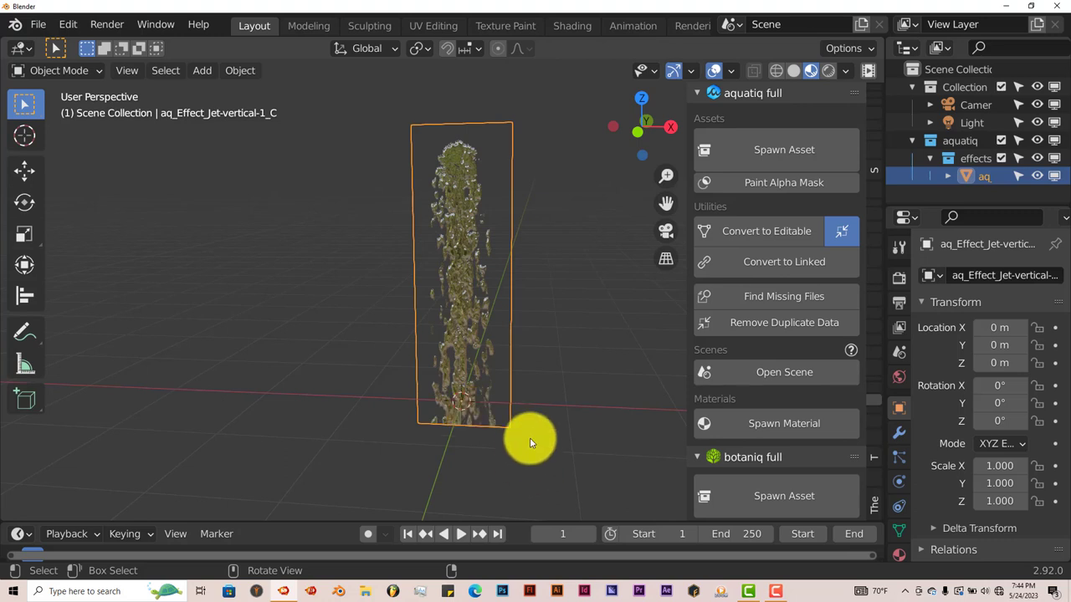
pyautogui.moveTo(529, 438); pyautogui.dragTo(514, 446, button='middle')
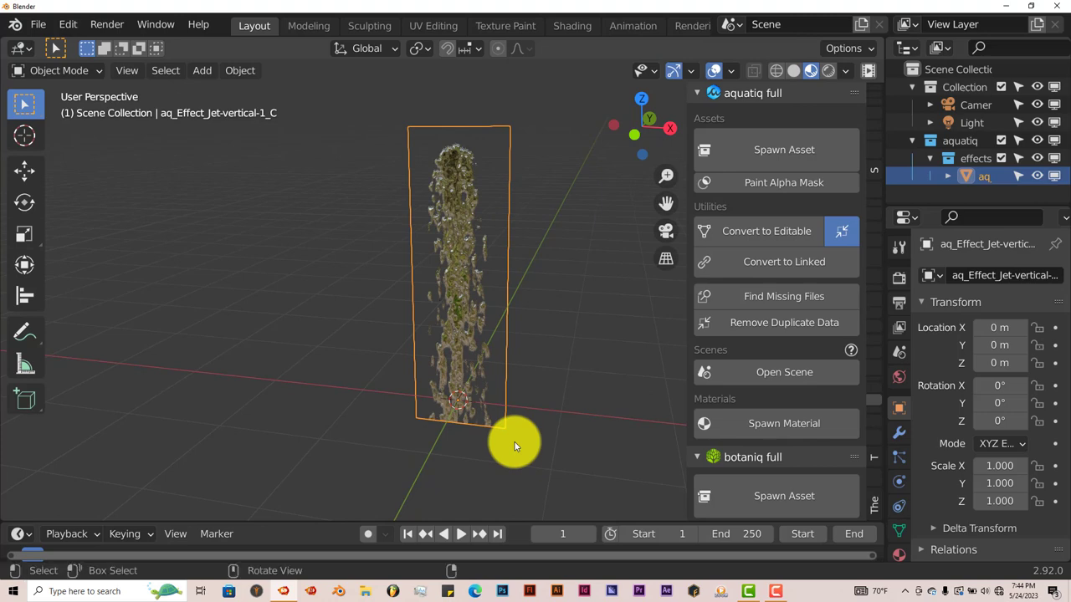
pyautogui.moveTo(472, 303); pyautogui.dragTo(498, 309, button='middle')
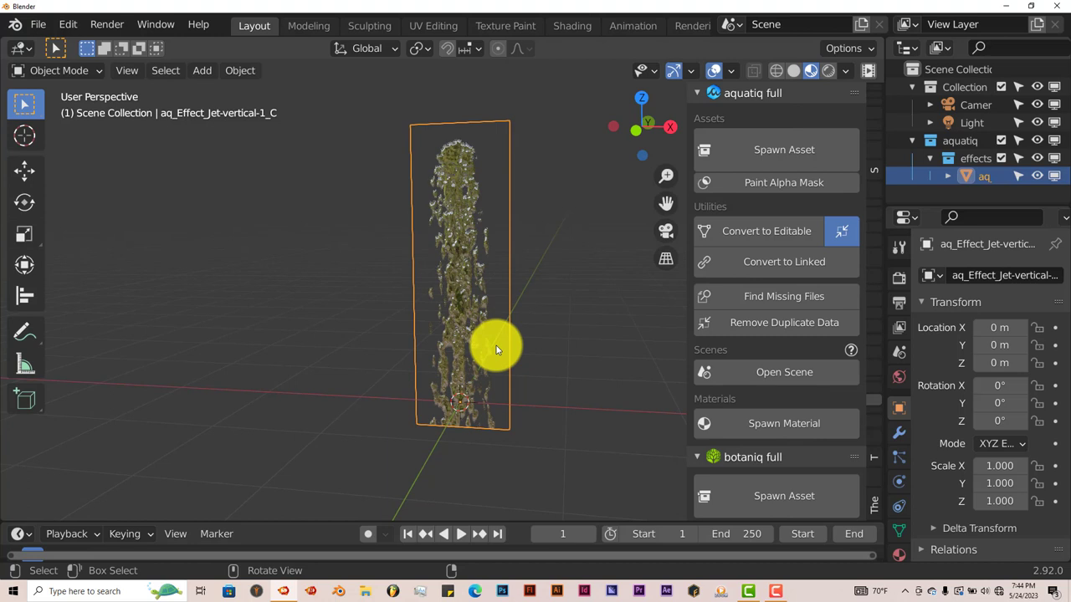
# - Delete the jet effect and spawn the Big circular (A) fountain from the fountains category
pyautogui.press('Delete')
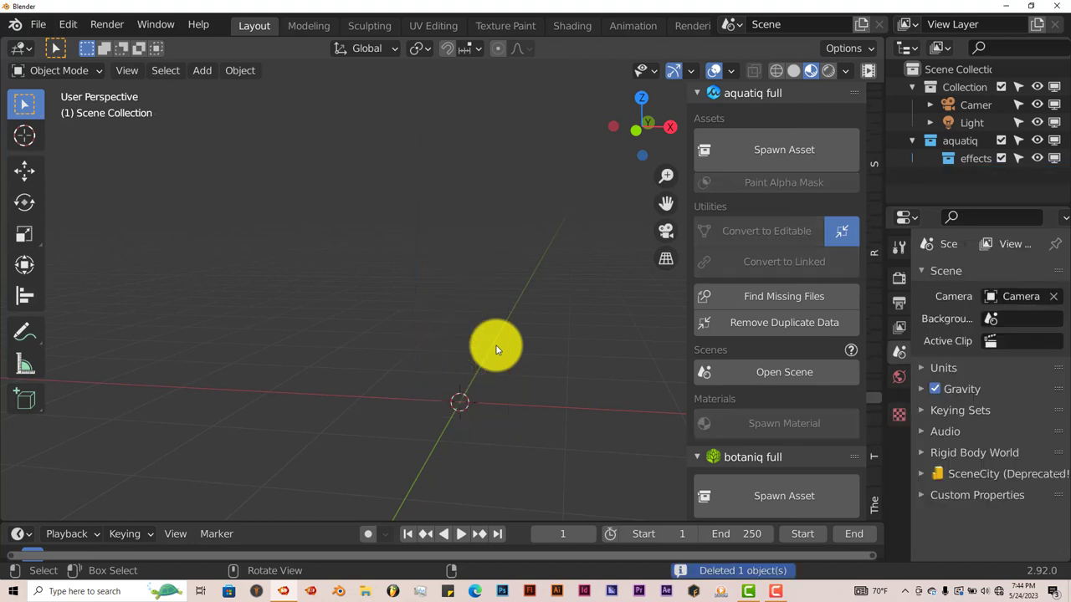
pyautogui.click(778, 145)
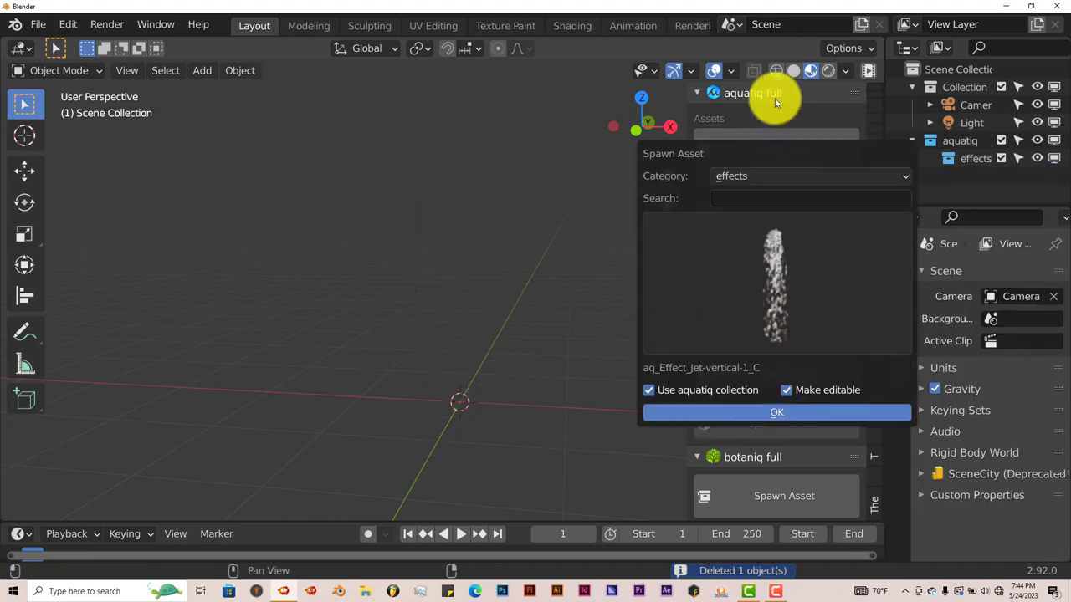
pyautogui.click(756, 152)
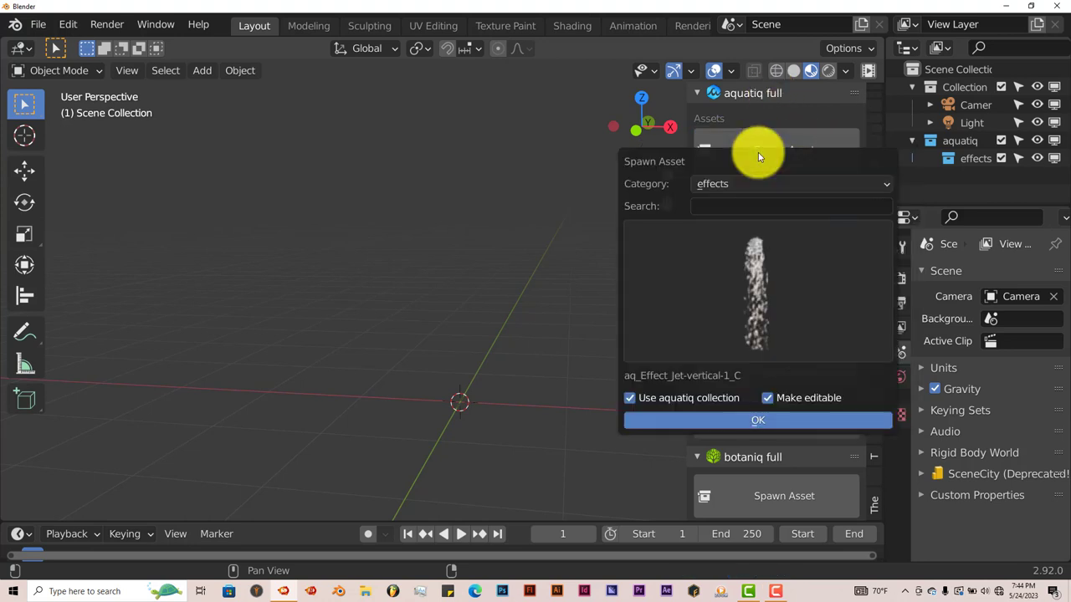
pyautogui.click(755, 183)
pyautogui.click(745, 226)
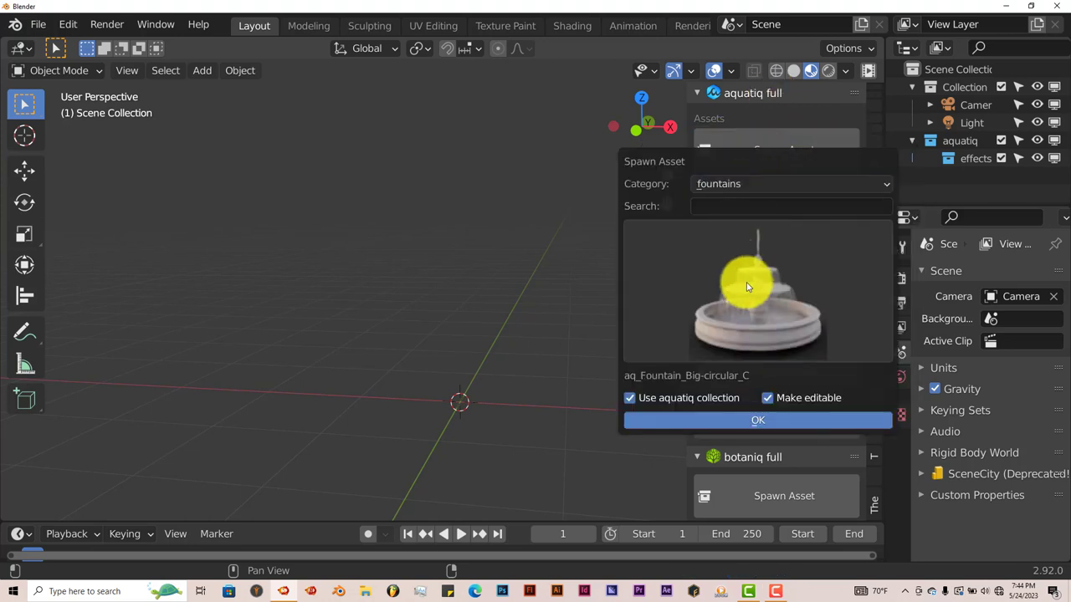
pyautogui.click(749, 294)
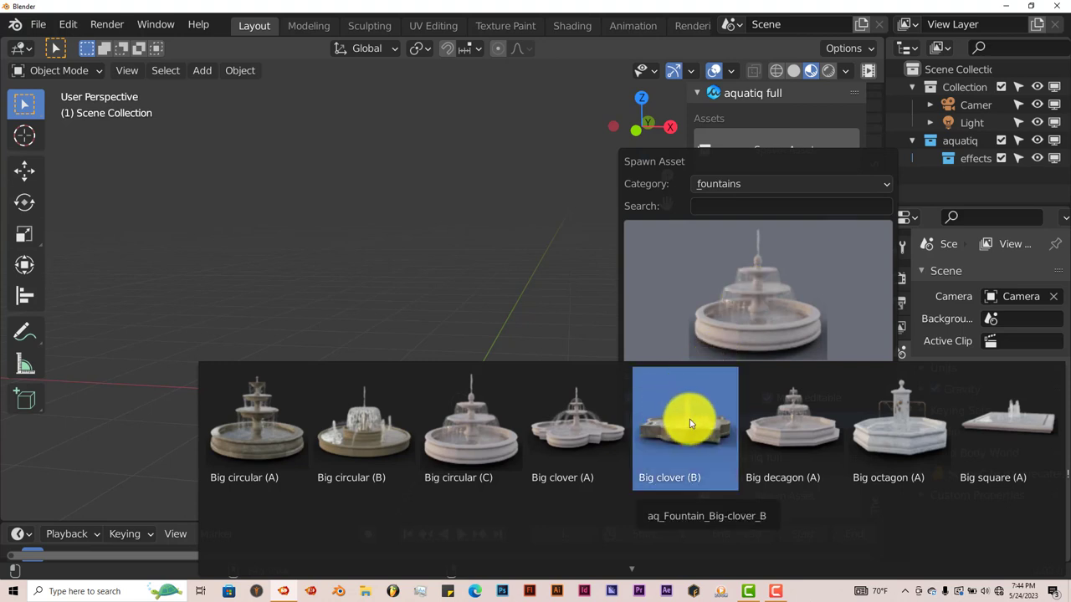
pyautogui.scroll(-3, 760, 428)
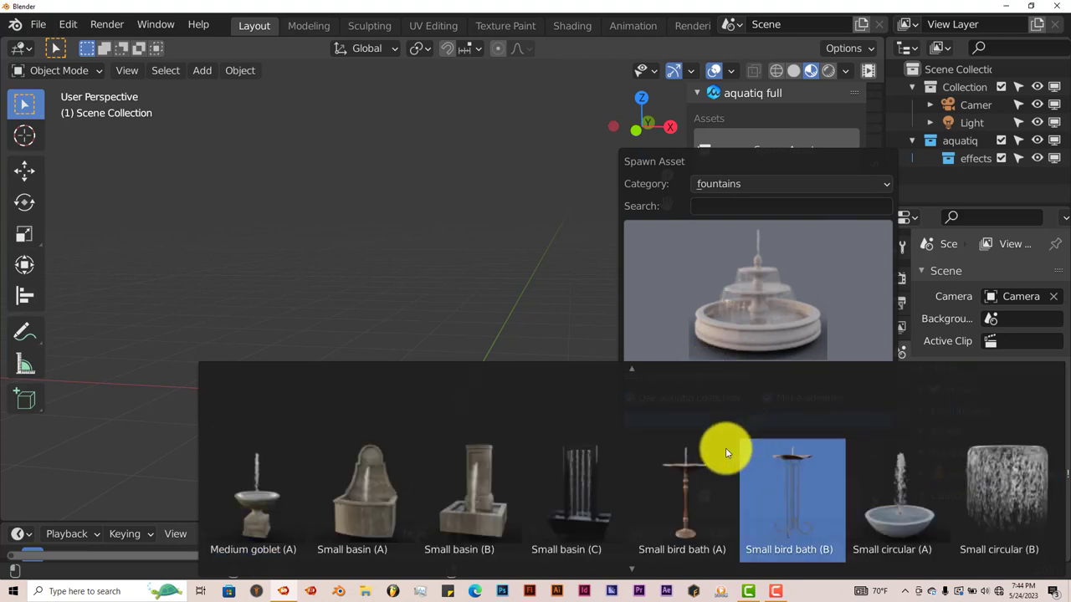
pyautogui.scroll(3, 587, 477)
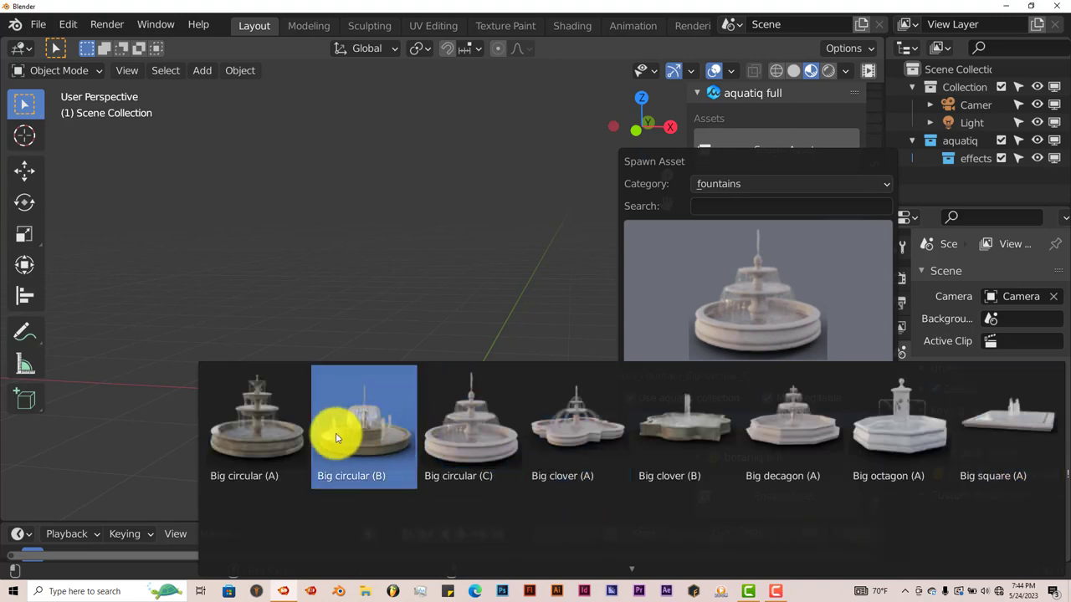
pyautogui.click(261, 431)
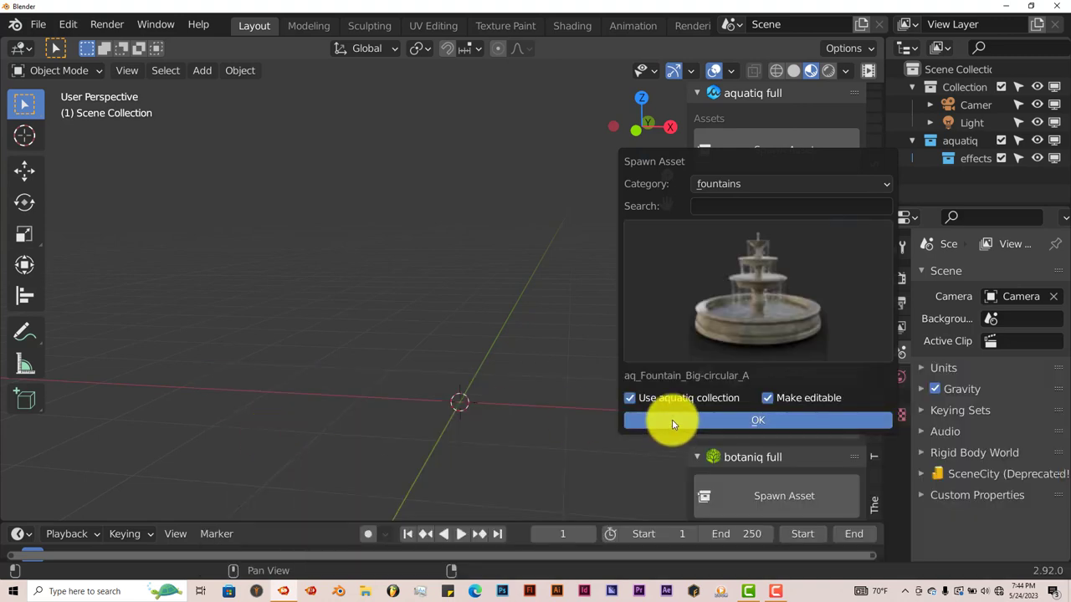
pyautogui.click(671, 420)
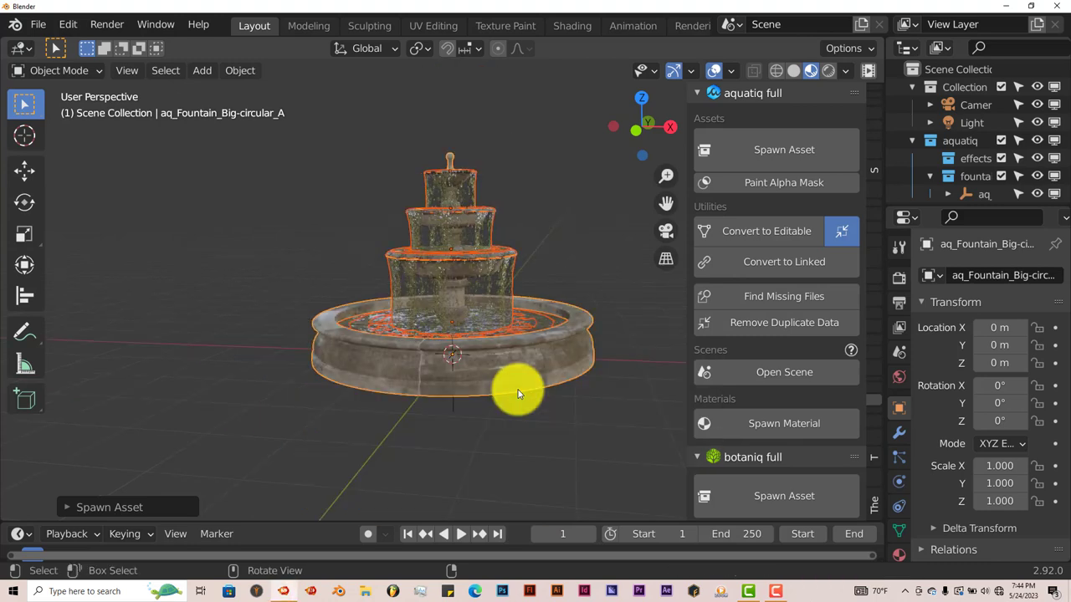
# - Play the fountain's water animation and pause it at frame 7
pyautogui.moveTo(516, 394); pyautogui.dragTo(463, 420, button='middle')
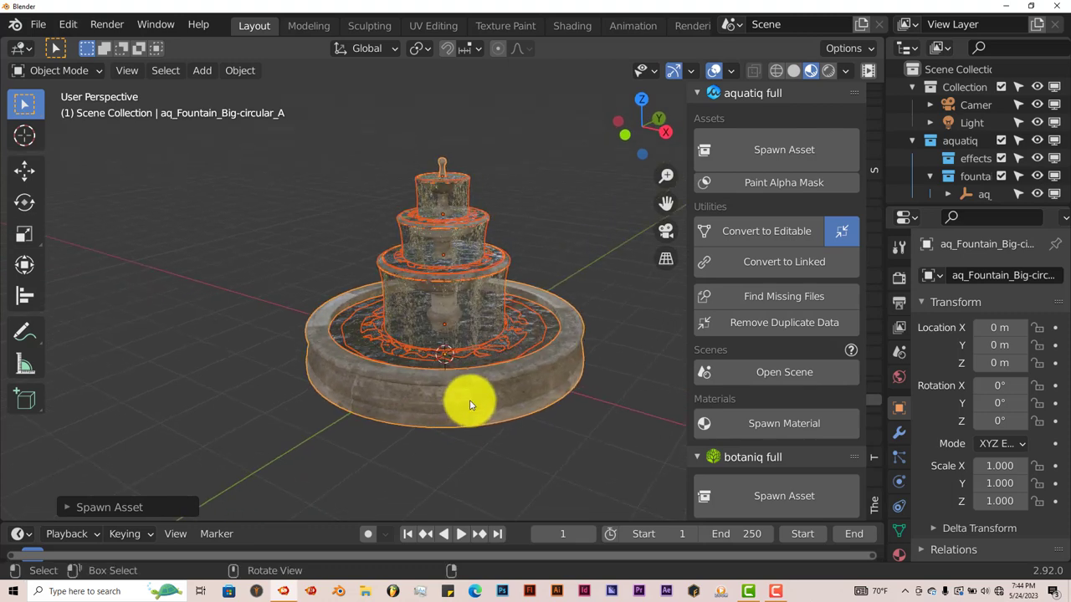
pyautogui.moveTo(469, 403)
pyautogui.mouseDown(button='middle')
pyautogui.moveTo(461, 382)
pyautogui.moveTo(476, 399)
pyautogui.moveTo(491, 368)
pyautogui.moveTo(499, 384)
pyautogui.moveTo(472, 383)
pyautogui.mouseUp(button='middle')
pyautogui.scroll(4, 473, 401)
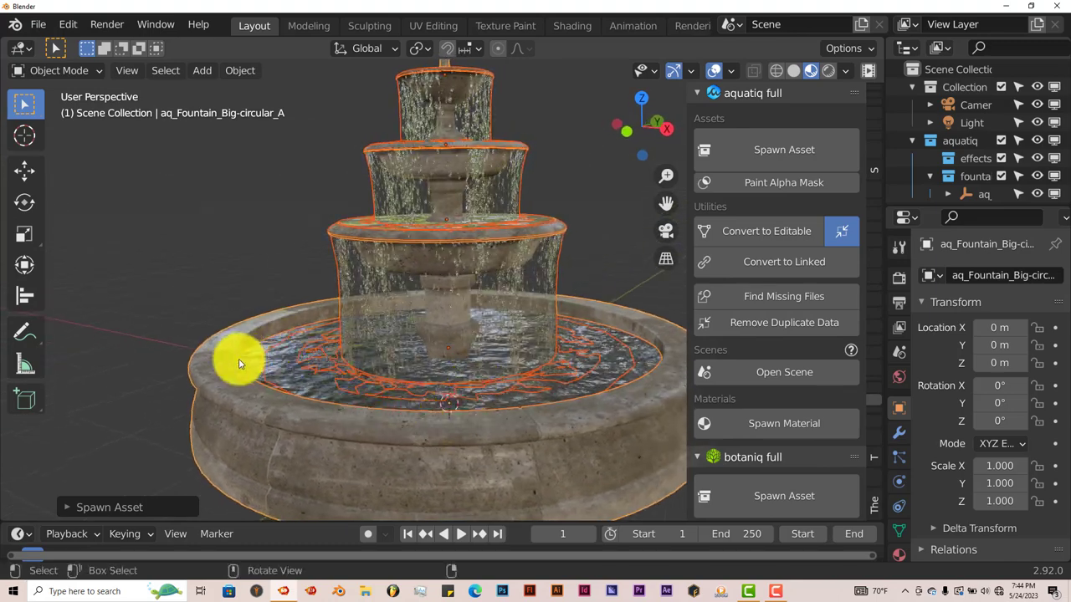
pyautogui.click(461, 534)
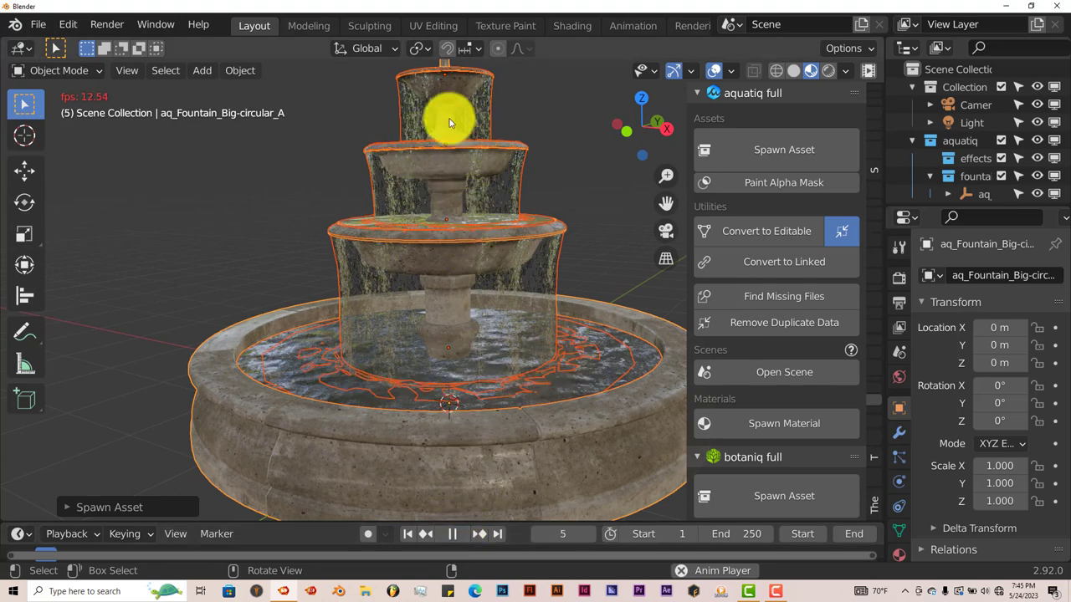
pyautogui.click(451, 535)
# - Orbit around the fountain to inspect the cascading water from above and the side
pyautogui.moveTo(454, 400); pyautogui.dragTo(456, 305, button='middle')
pyautogui.moveTo(425, 168); pyautogui.dragTo(411, 215, button='middle')
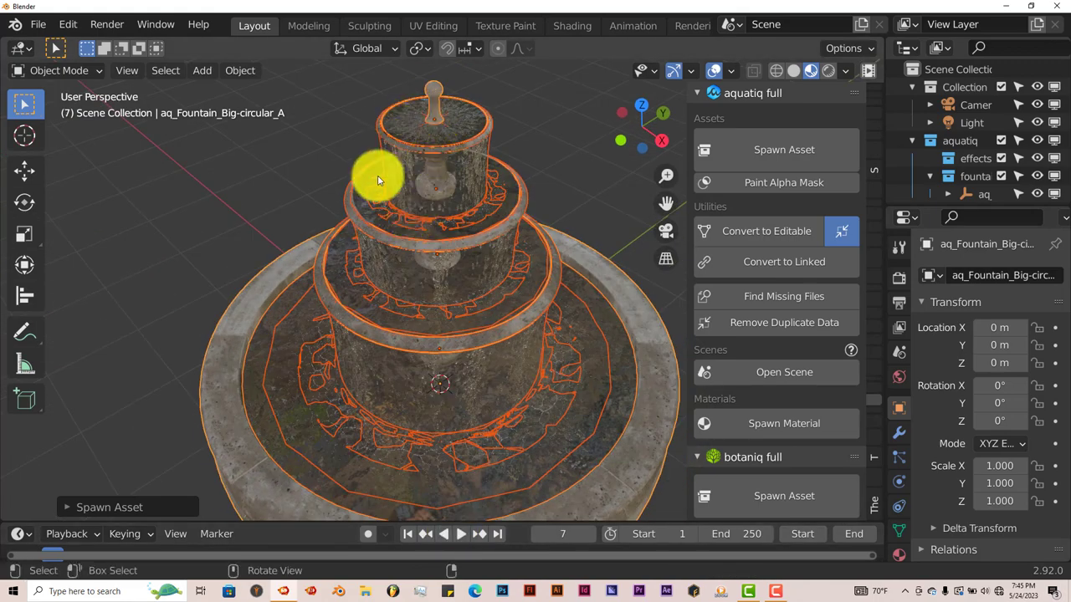
pyautogui.moveTo(444, 167); pyautogui.dragTo(440, 192, button='middle')
pyautogui.moveTo(341, 396); pyautogui.dragTo(313, 330, button='middle')
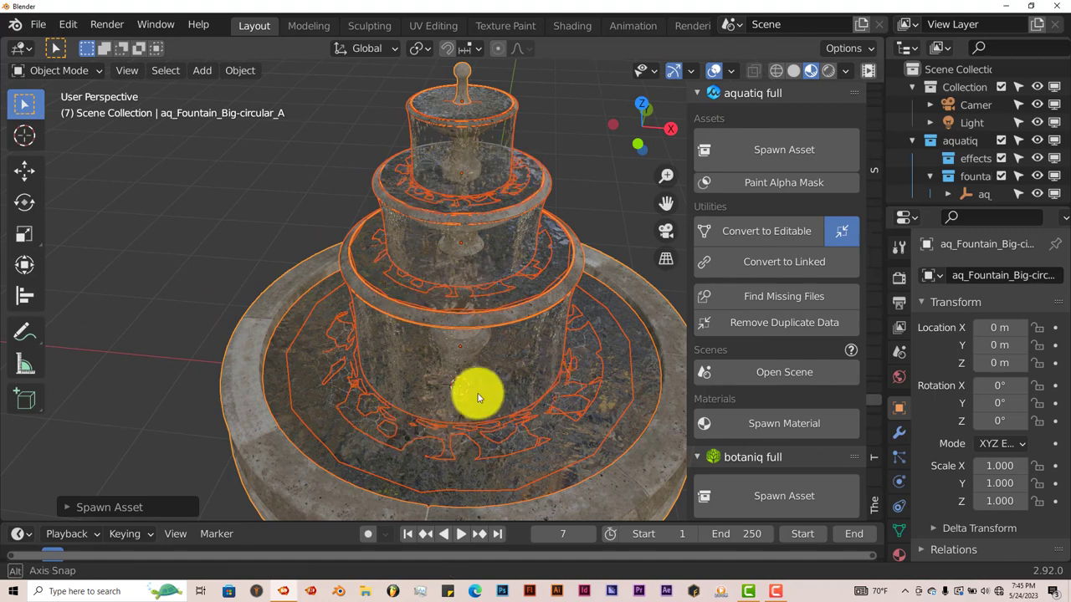
pyautogui.moveTo(471, 383); pyautogui.dragTo(443, 346, button='middle')
pyautogui.moveTo(478, 399); pyautogui.dragTo(555, 390, button='middle')
pyautogui.scroll(-2, 593, 399)
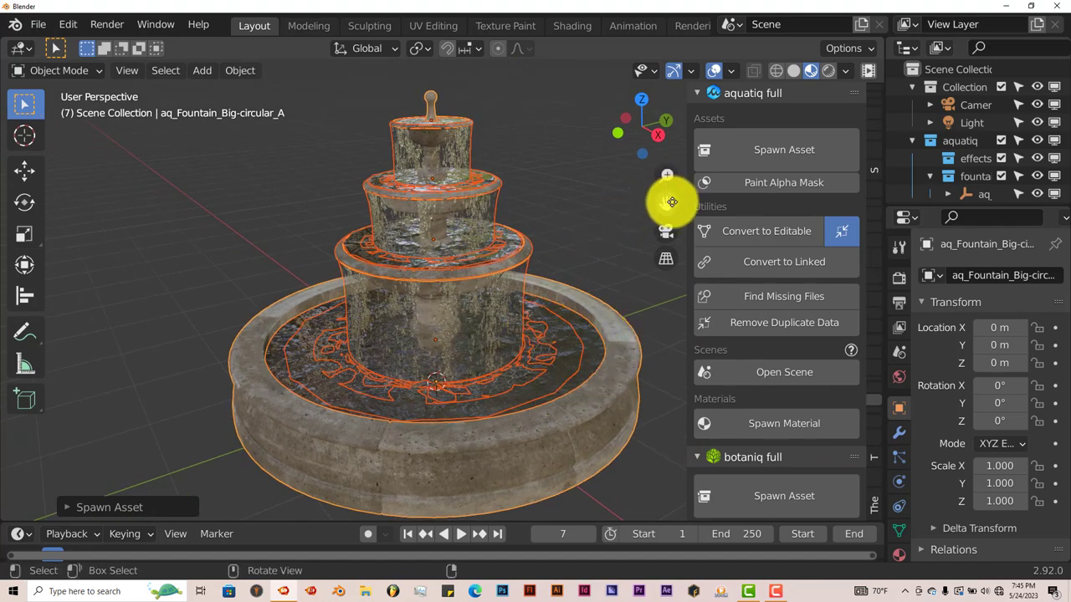
pyautogui.moveTo(669, 201); pyautogui.dragTo(517, 406, button='middle')
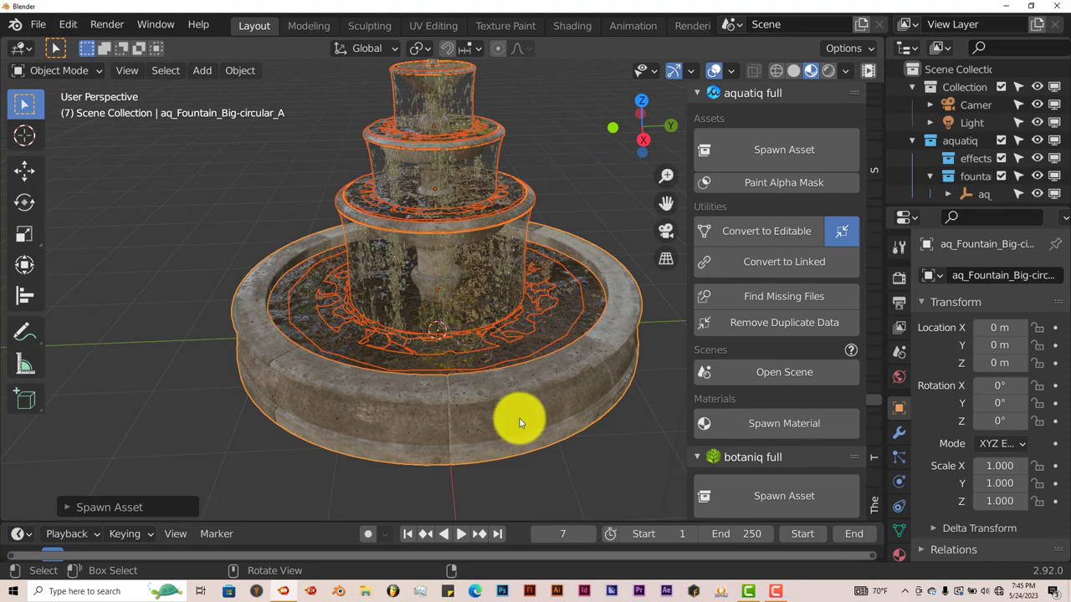
# - Set the world background colour to a pale bluish-grey in World properties
pyautogui.click(899, 279)
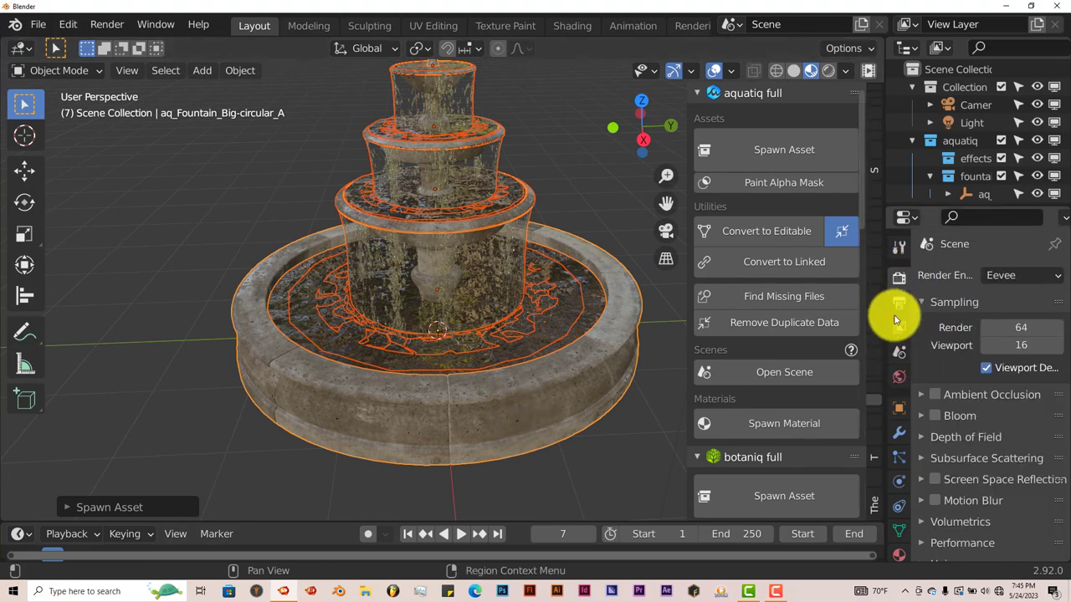
pyautogui.click(900, 376)
pyautogui.click(1003, 397)
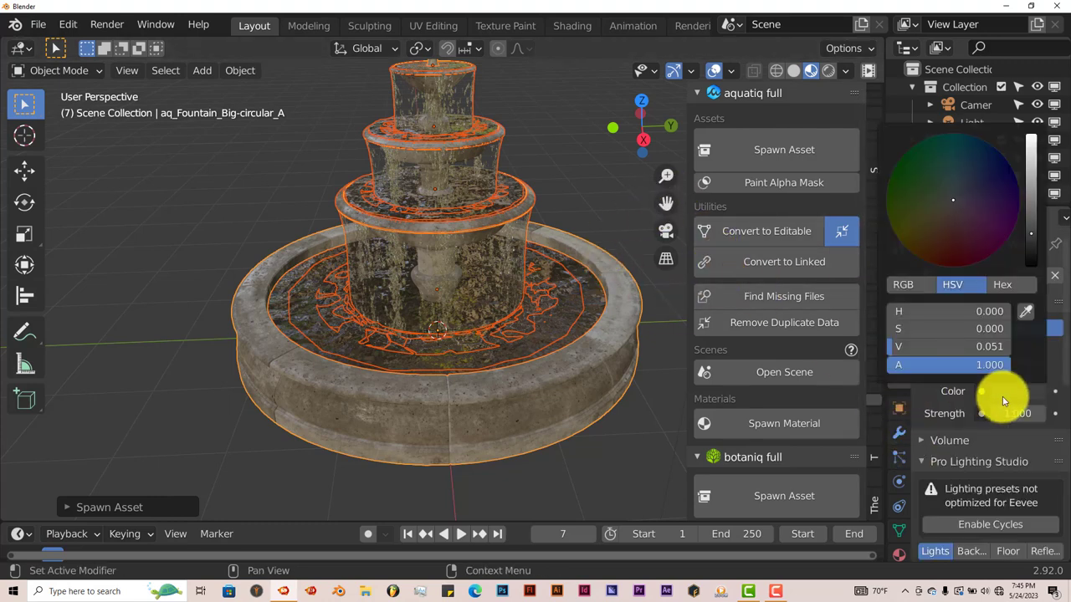
pyautogui.click(1032, 164)
pyautogui.click(962, 190)
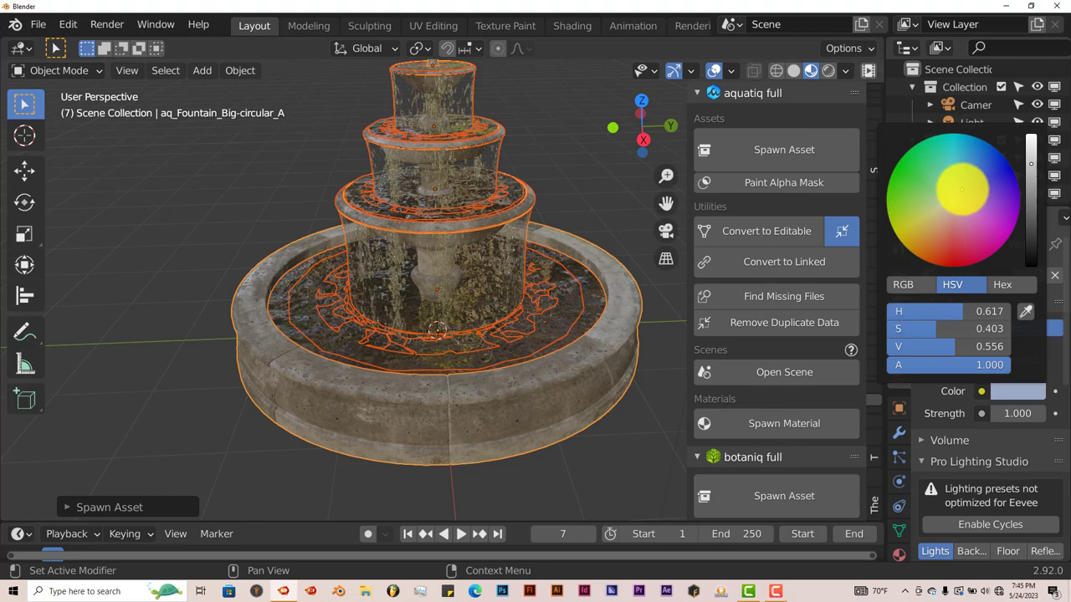
pyautogui.click(958, 195)
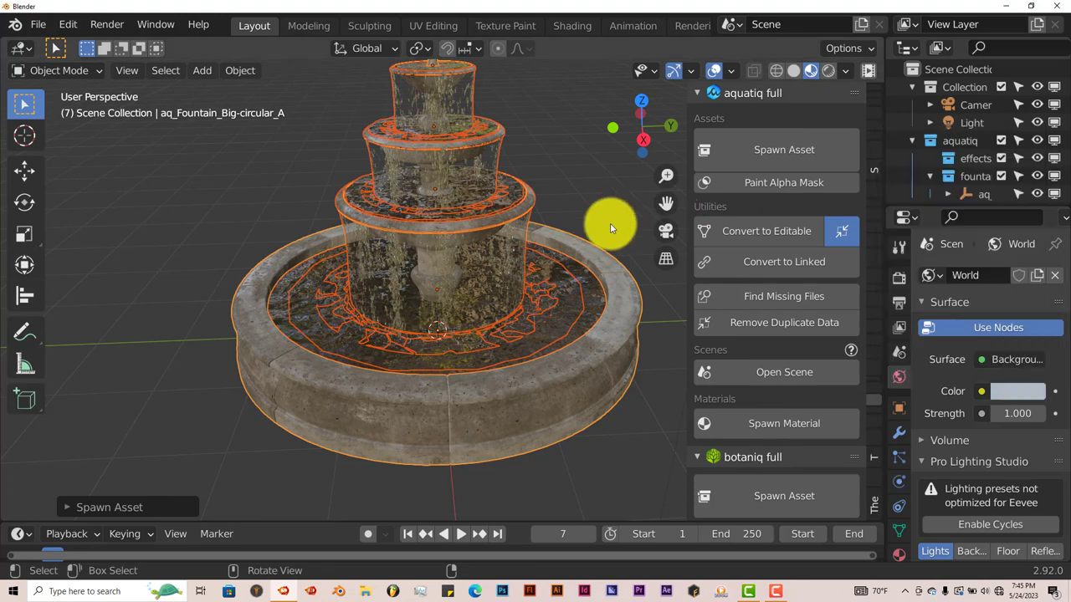
# - Switch to Rendered shading and orbit and zoom around the fountain's water
pyautogui.click(828, 70)
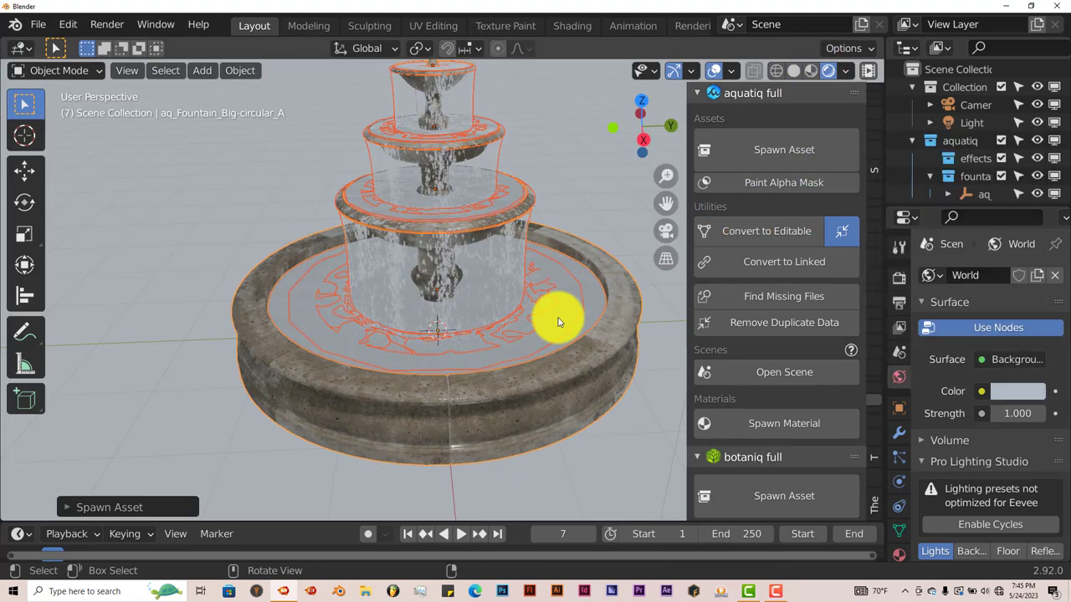
pyautogui.scroll(2, 525, 385)
pyautogui.scroll(2, 535, 385)
pyautogui.moveTo(545, 382); pyautogui.dragTo(569, 394, button='middle')
pyautogui.scroll(2, 622, 299)
pyautogui.moveTo(622, 299); pyautogui.dragTo(408, 410, button='middle')
pyautogui.scroll(2, 333, 398)
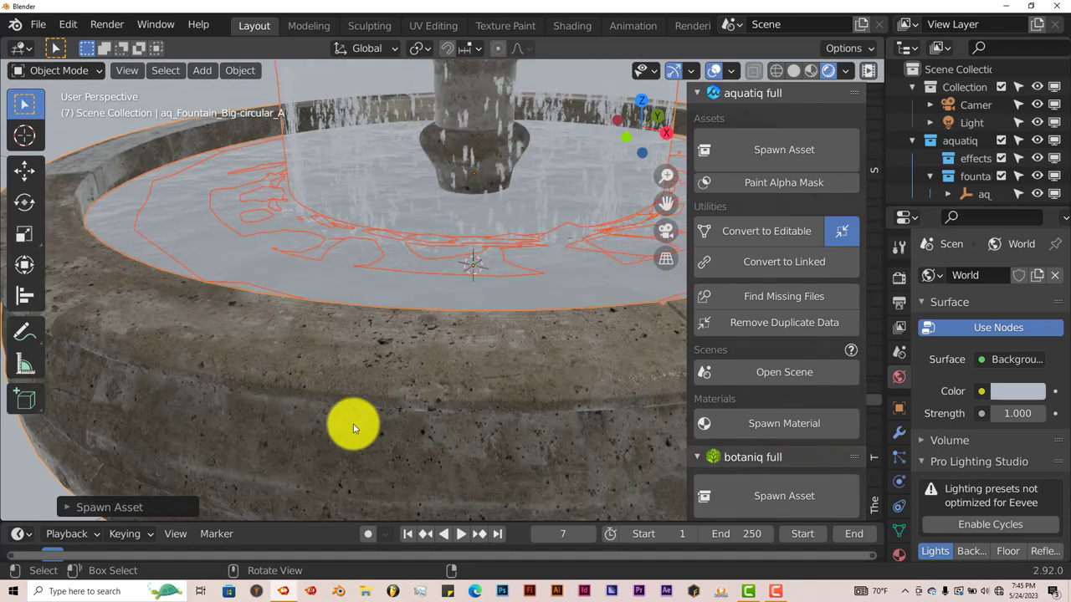
pyautogui.scroll(-2, 430, 452)
pyautogui.moveTo(430, 449); pyautogui.dragTo(375, 453, button='middle')
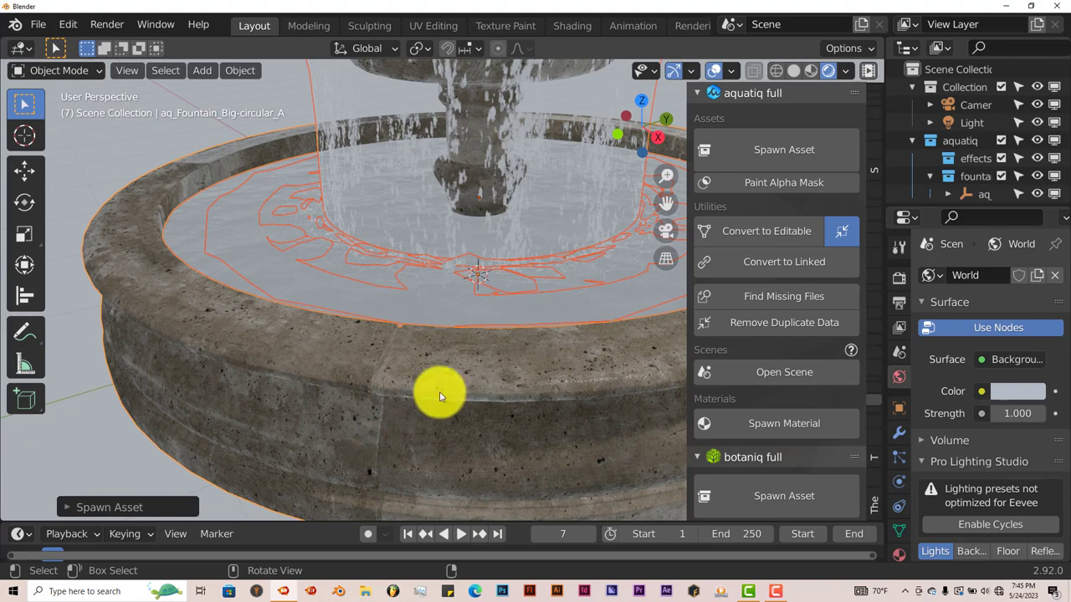
pyautogui.scroll(-2, 457, 366)
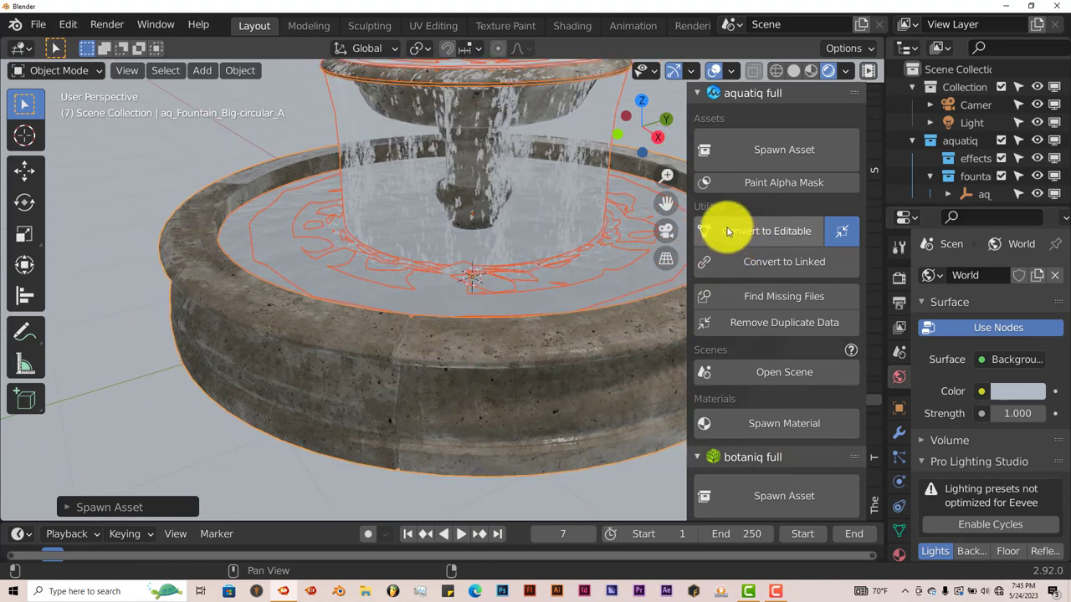
pyautogui.scroll(-3, 461, 323)
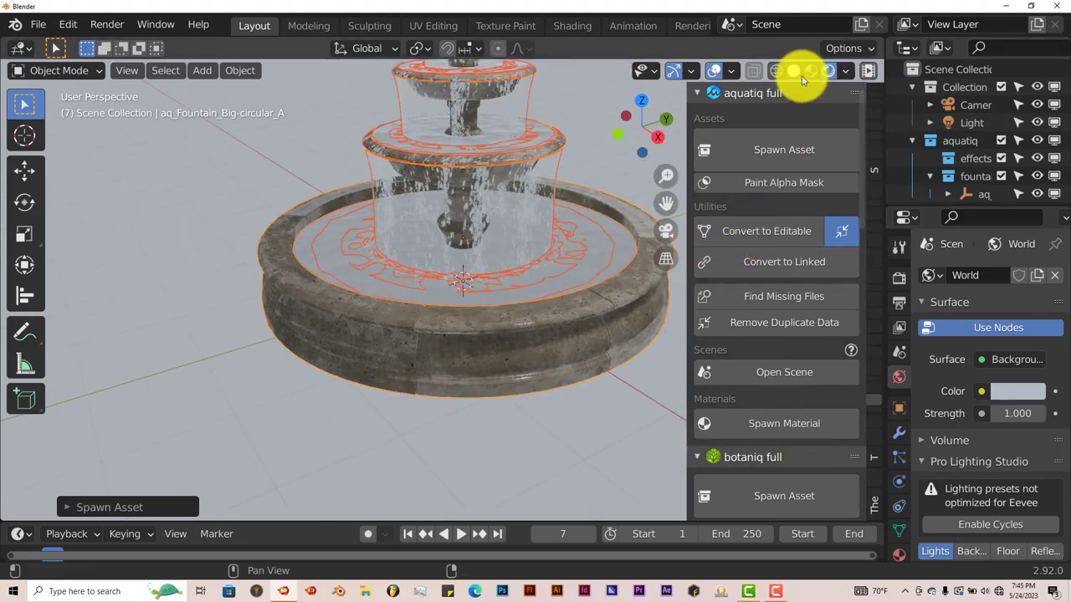
# - Return to Solid shading and delete all 11 fountain objects
pyautogui.click(796, 72)
pyautogui.moveTo(443, 318); pyautogui.dragTo(448, 327, button='middle')
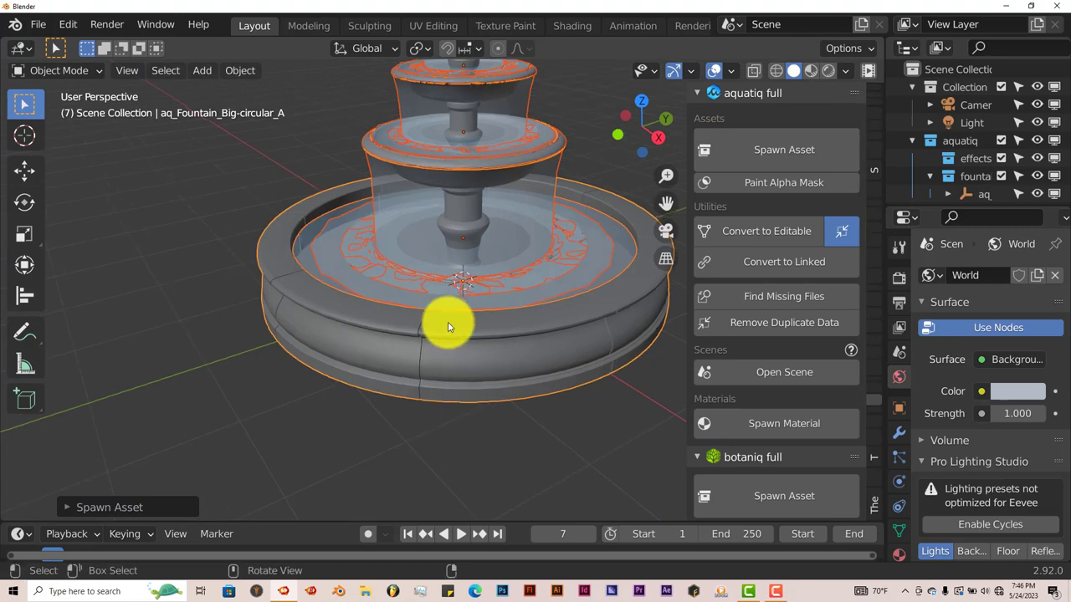
pyautogui.press('Delete')
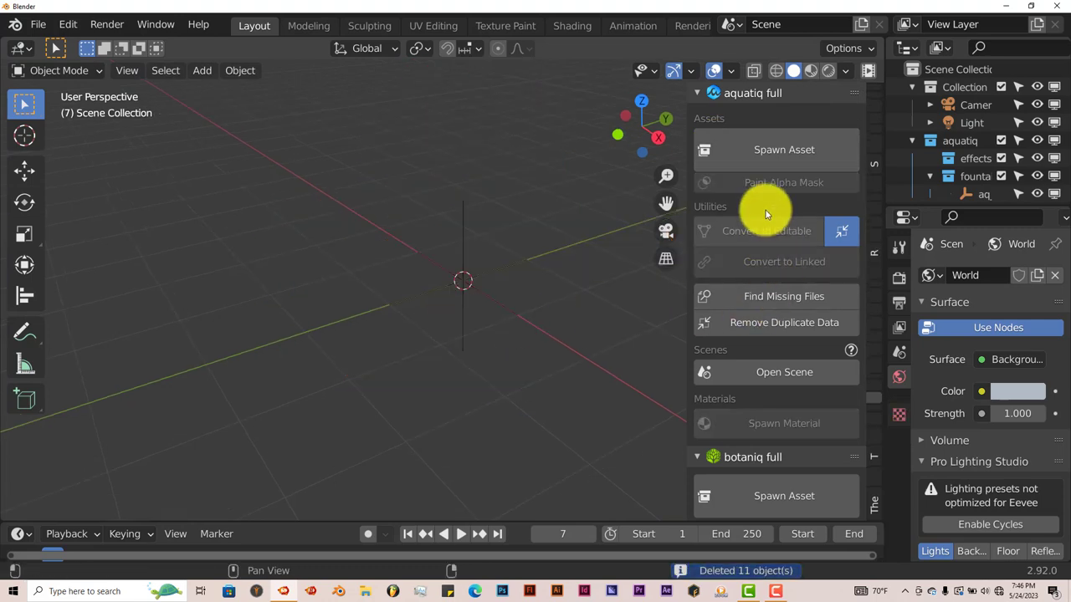
# - Open the aquatiq ready-made scene chooser, then dismiss it without loading a scene
pyautogui.click(775, 373)
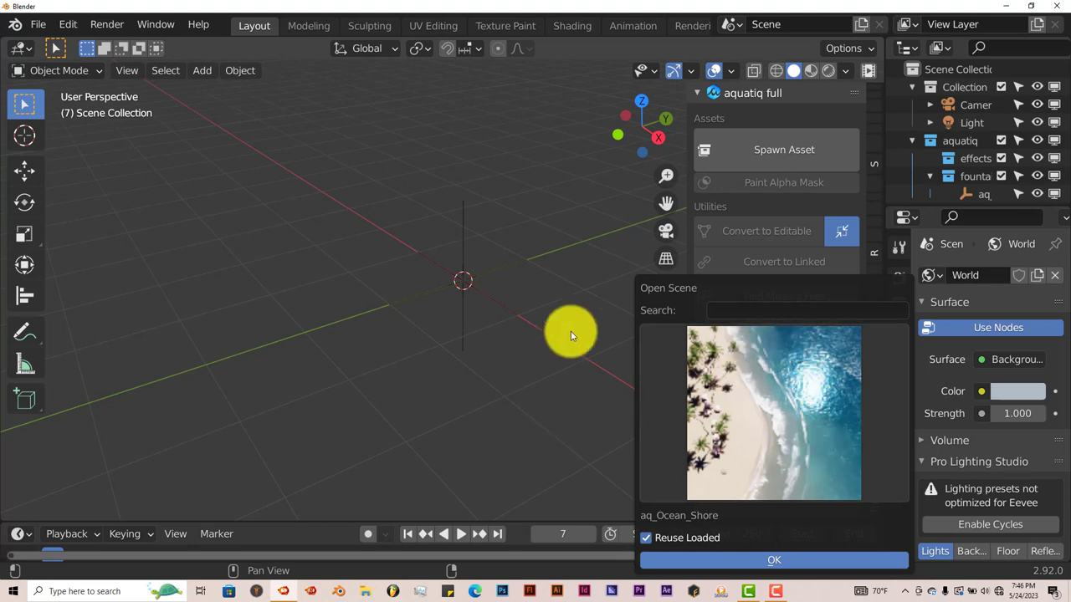
pyautogui.click(466, 333)
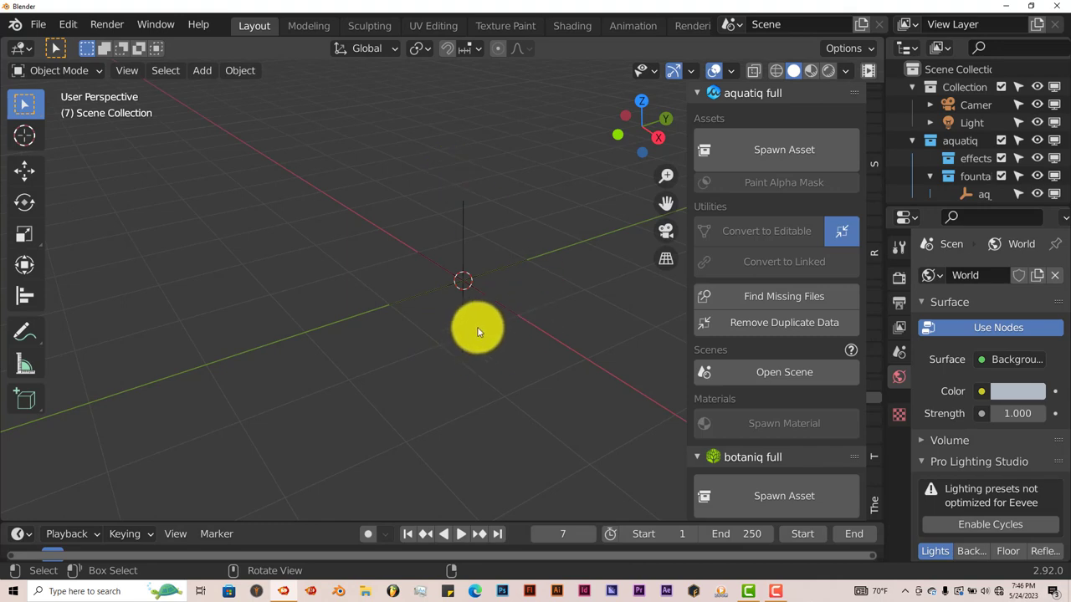
pyautogui.scroll(-1, 483, 328)
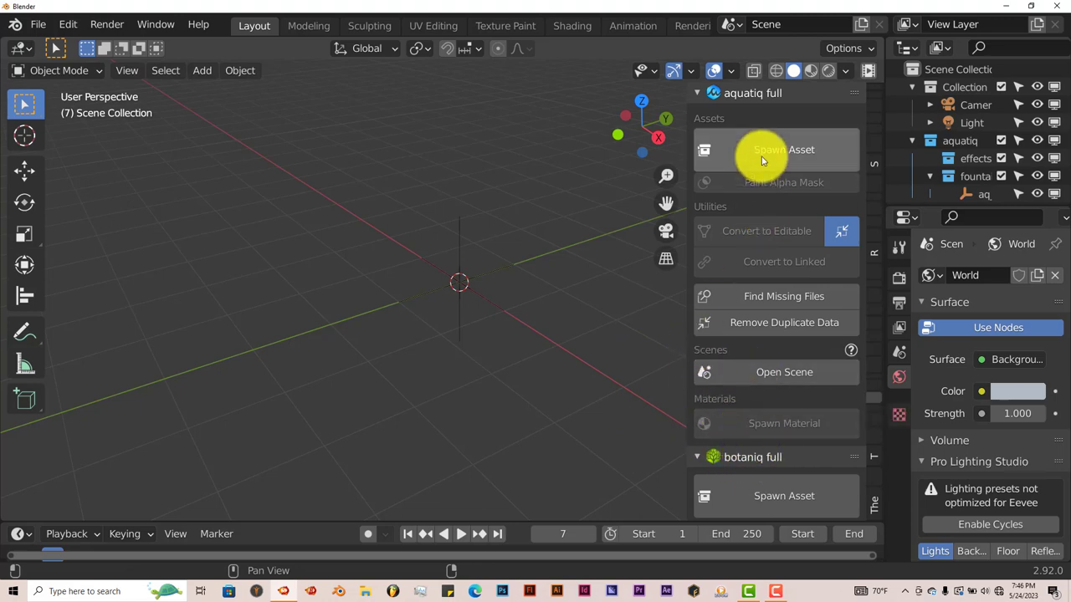
# - Open the aq_Ocean_Shore beach scene from the aquatiq scene chooser and orbit to view the shoreline
pyautogui.click(766, 373)
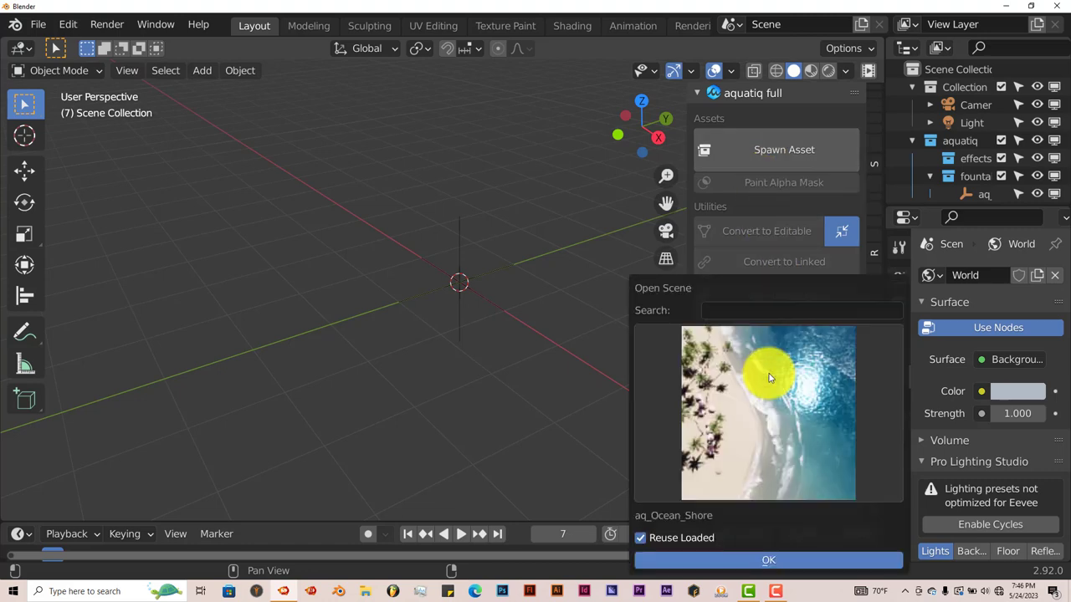
pyautogui.click(740, 556)
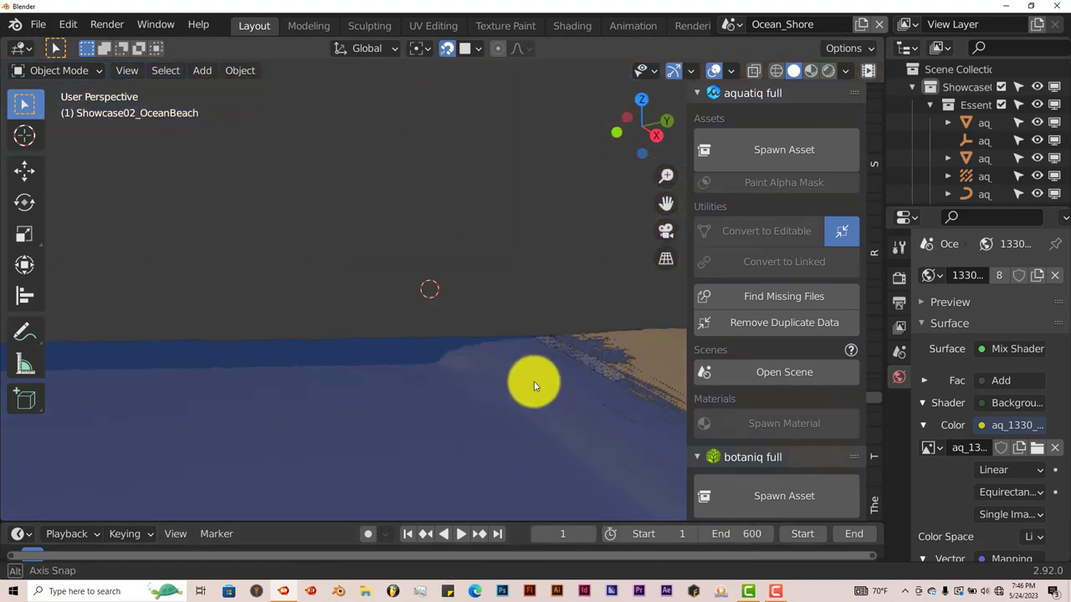
pyautogui.moveTo(666, 208); pyautogui.dragTo(651, 119)
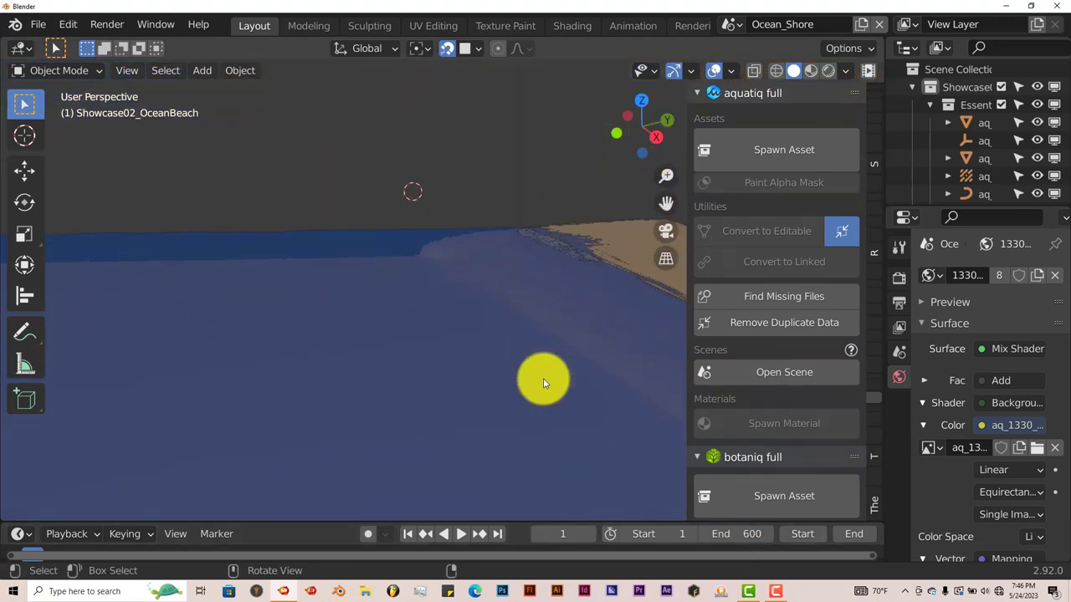
pyautogui.moveTo(543, 383); pyautogui.dragTo(497, 394, button='middle')
# - Select the aq_Ocean plane and spawn the Frosted water material onto it
pyautogui.scroll(-4, 498, 389)
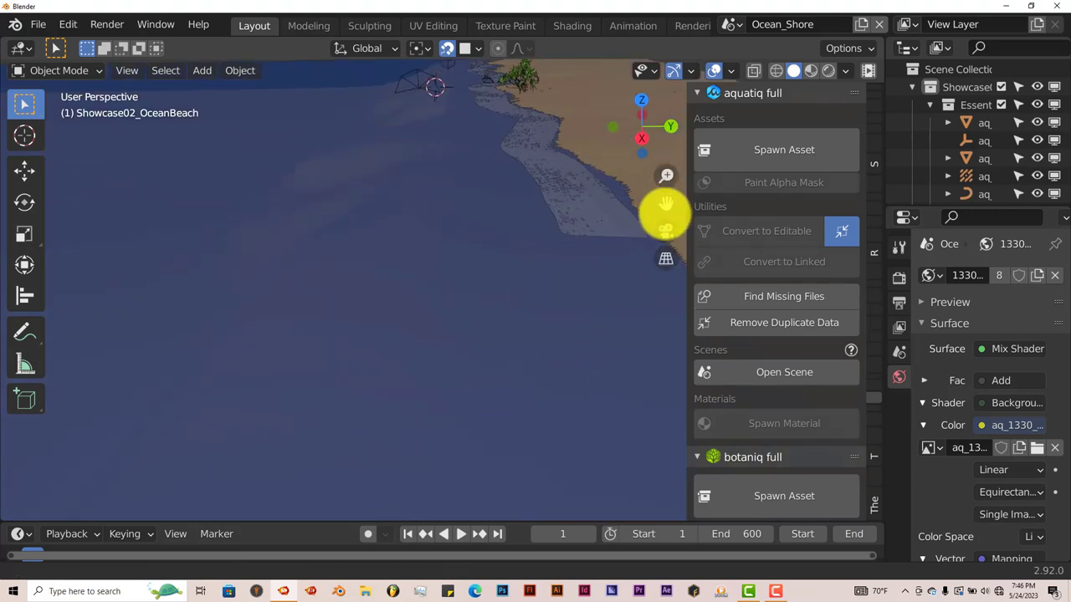
pyautogui.scroll(-4, 339, 393)
pyautogui.click(264, 321)
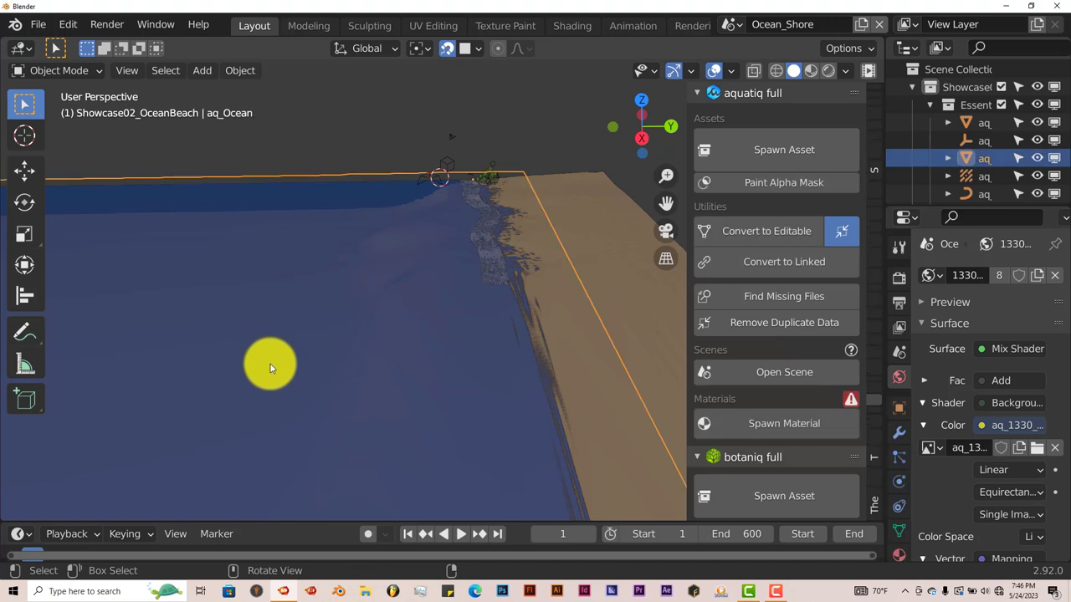
pyautogui.click(768, 425)
pyautogui.click(756, 423)
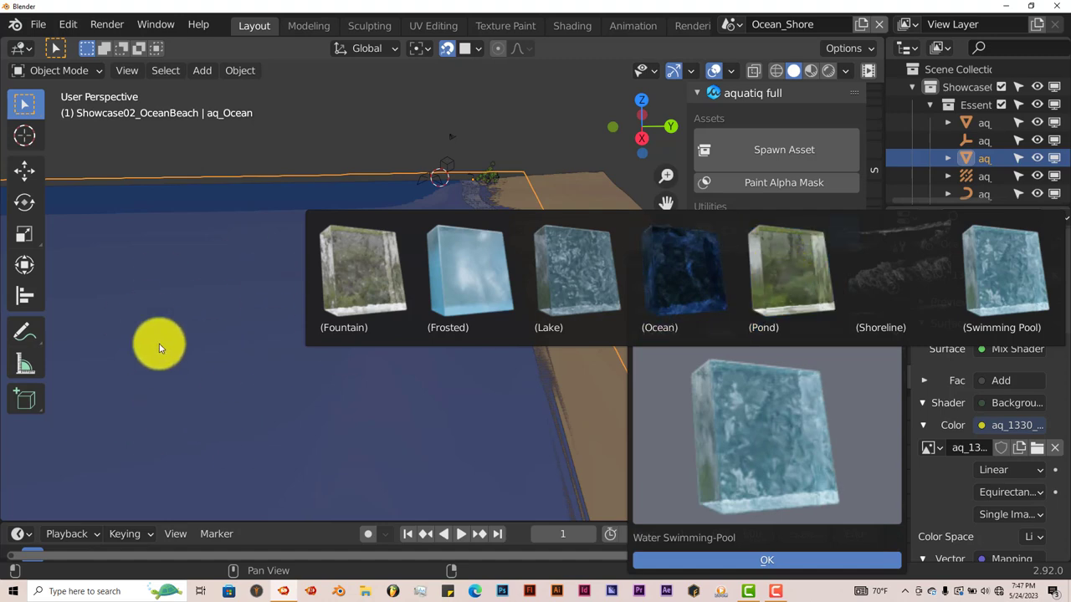
pyautogui.click(463, 285)
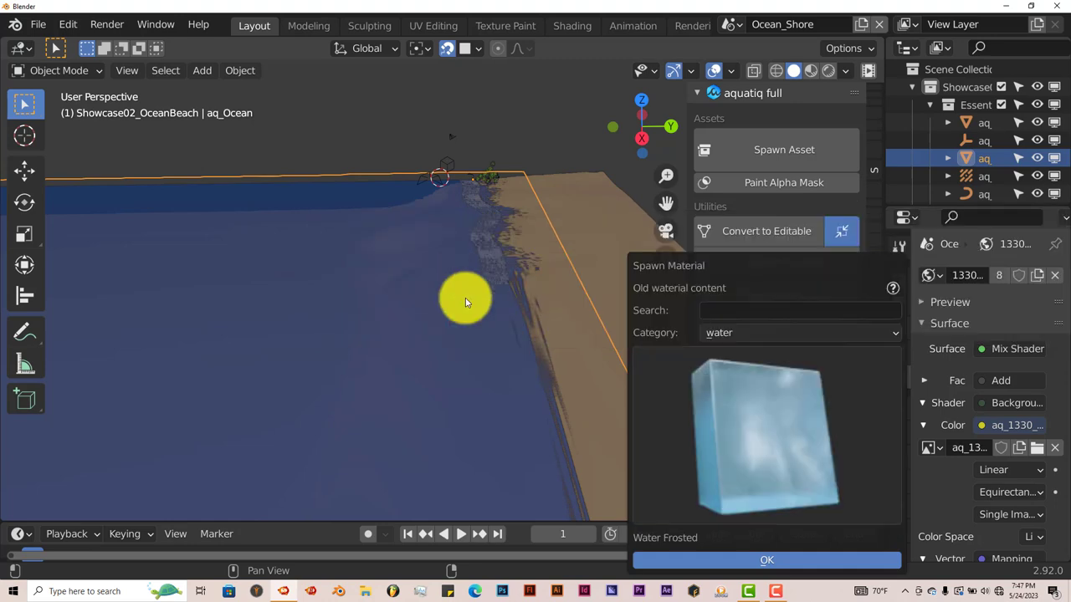
pyautogui.click(769, 559)
pyautogui.moveTo(459, 380); pyautogui.dragTo(482, 377, button='middle')
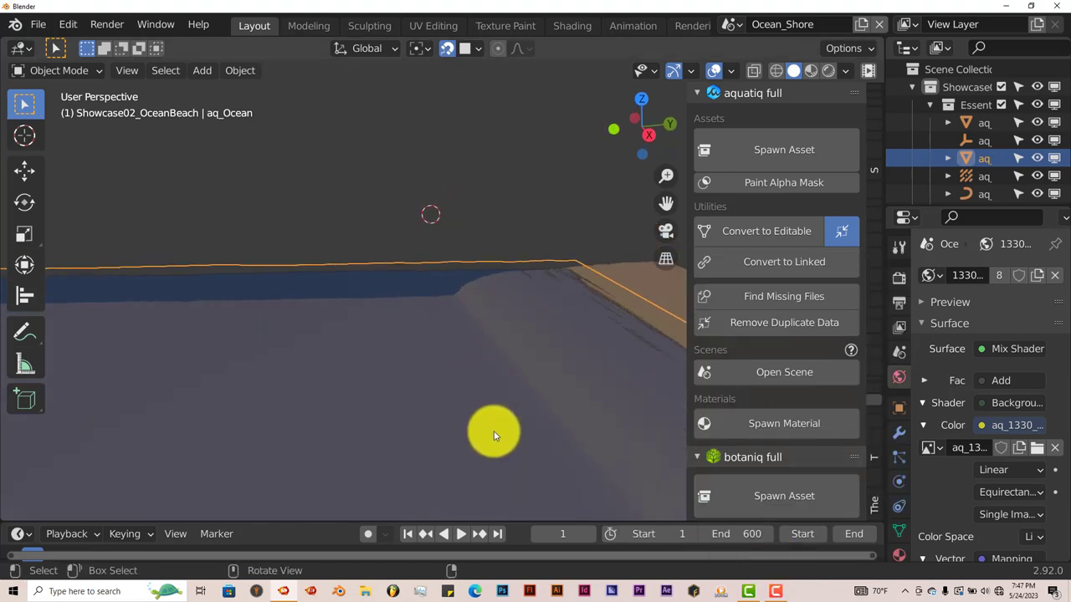
# - Browse the water material thumbnails, try Pond, and confirm the water material on aq_Ocean
pyautogui.click(807, 430)
pyautogui.click(805, 426)
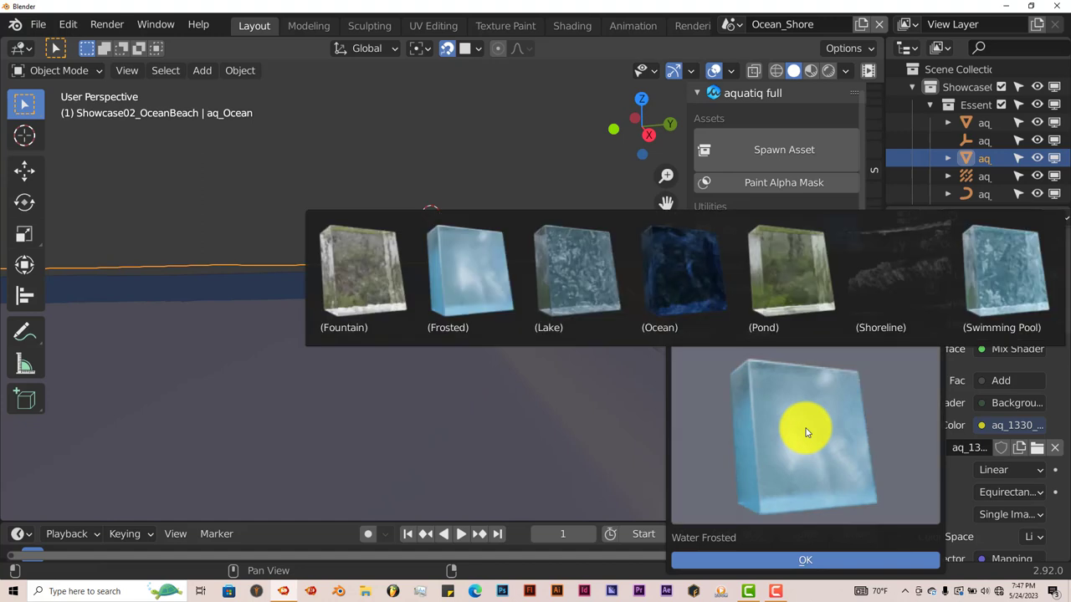
pyautogui.click(768, 268)
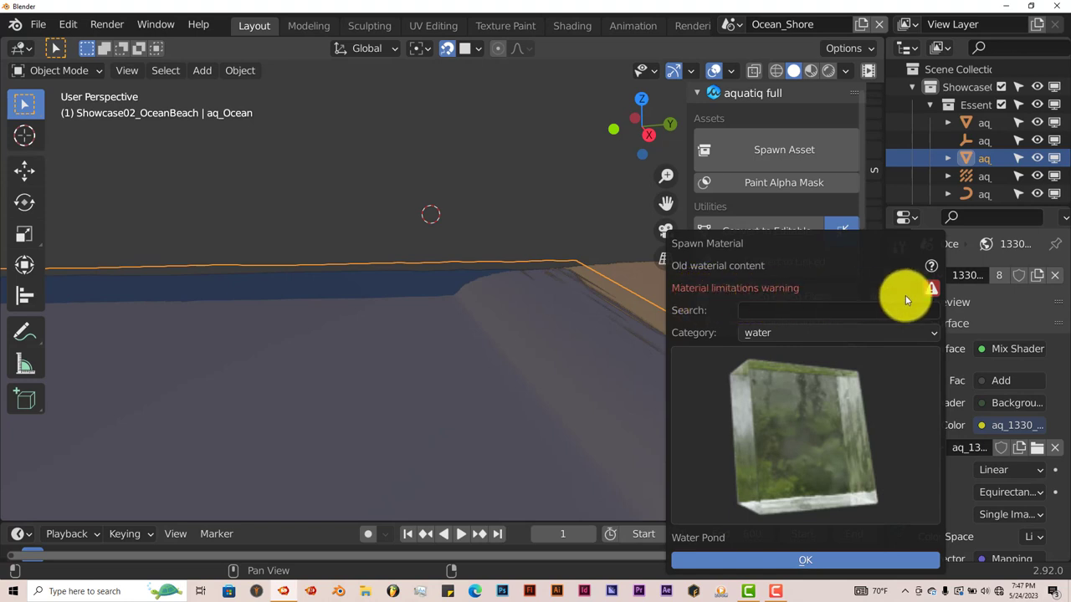
pyautogui.moveTo(930, 286)
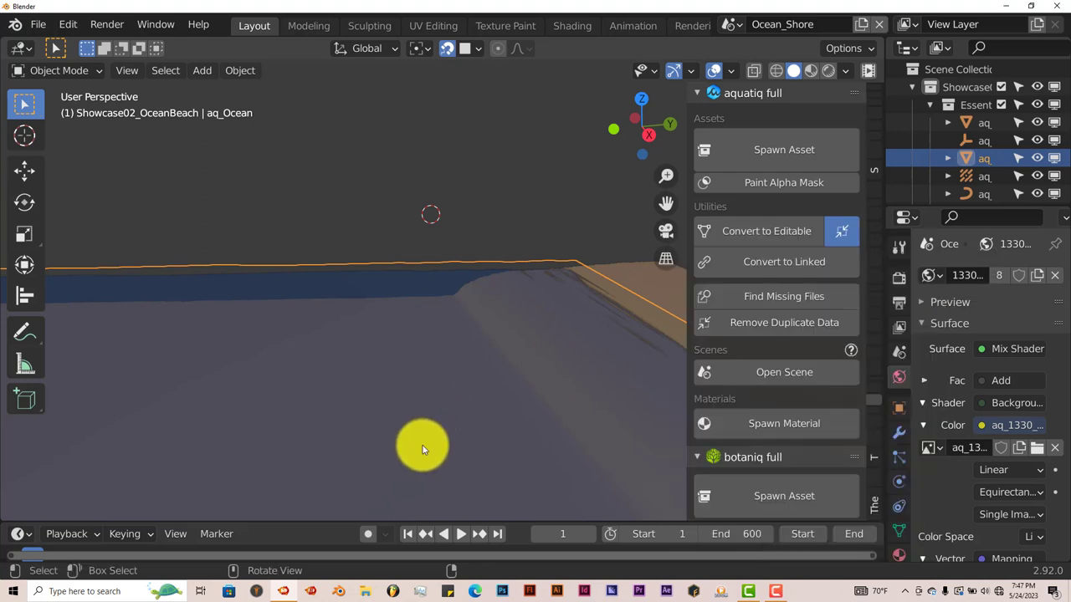
pyautogui.moveTo(421, 447)
pyautogui.mouseDown(button='middle')
pyautogui.moveTo(440, 396)
pyautogui.moveTo(419, 430)
pyautogui.mouseUp(button='middle')
pyautogui.click(725, 425)
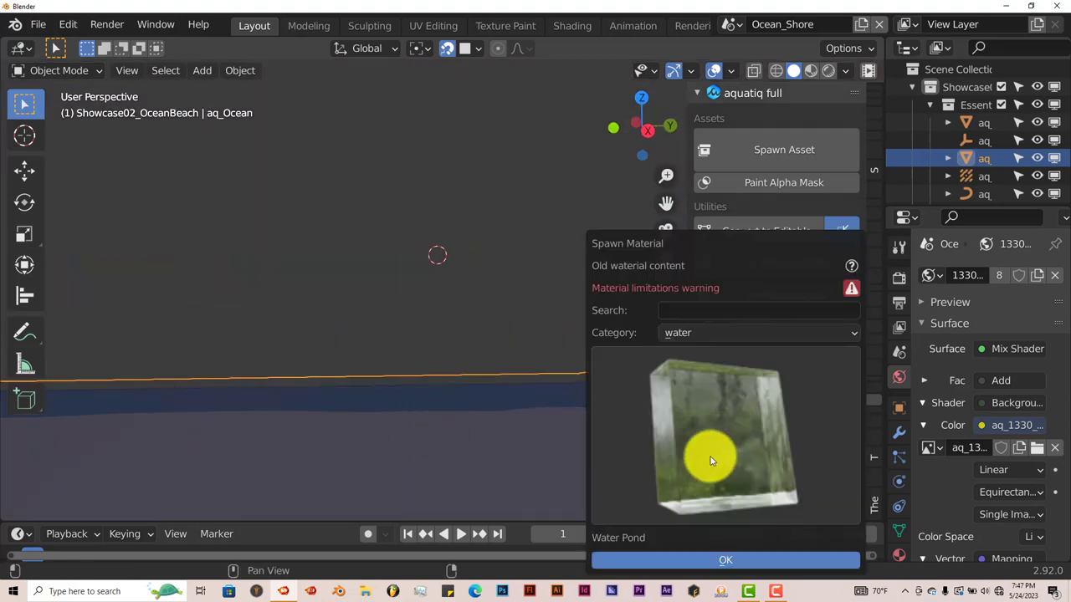
pyautogui.click(706, 560)
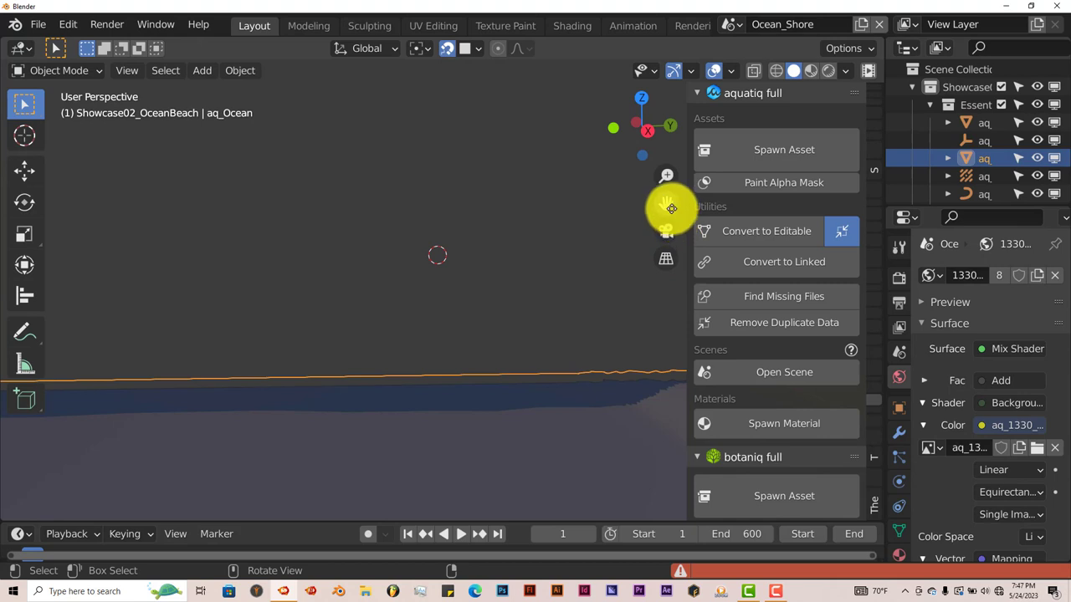
pyautogui.moveTo(671, 208); pyautogui.dragTo(656, 190)
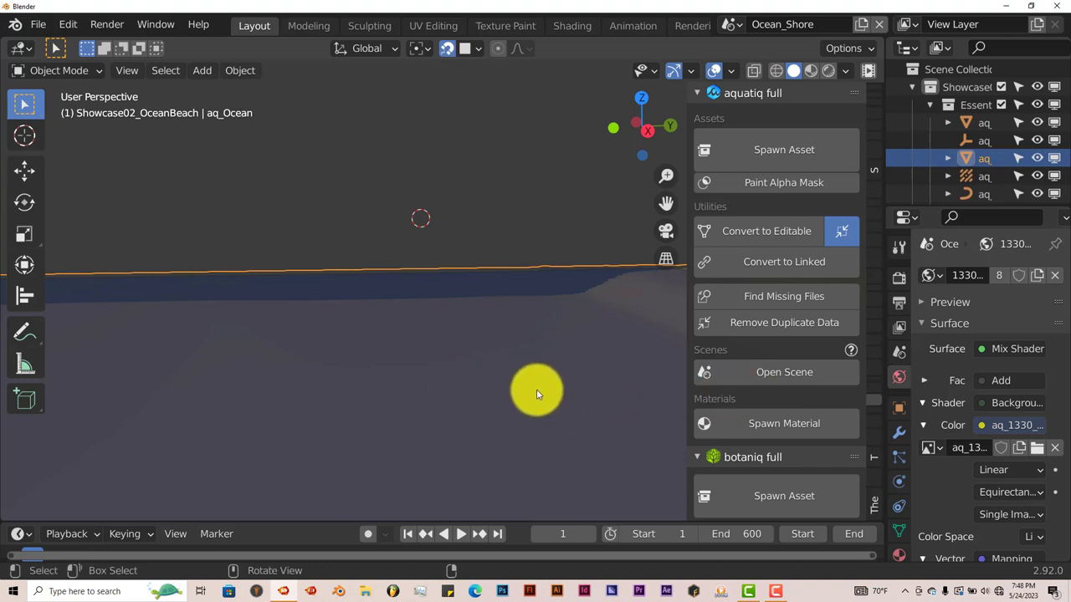
# - Select all 83 objects in the beach scene and delete them
pyautogui.keyDown('shift'); pyautogui.scroll(4, 534, 393); pyautogui.keyUp('shift')
pyautogui.moveTo(529, 399); pyautogui.dragTo(523, 399, button='middle')
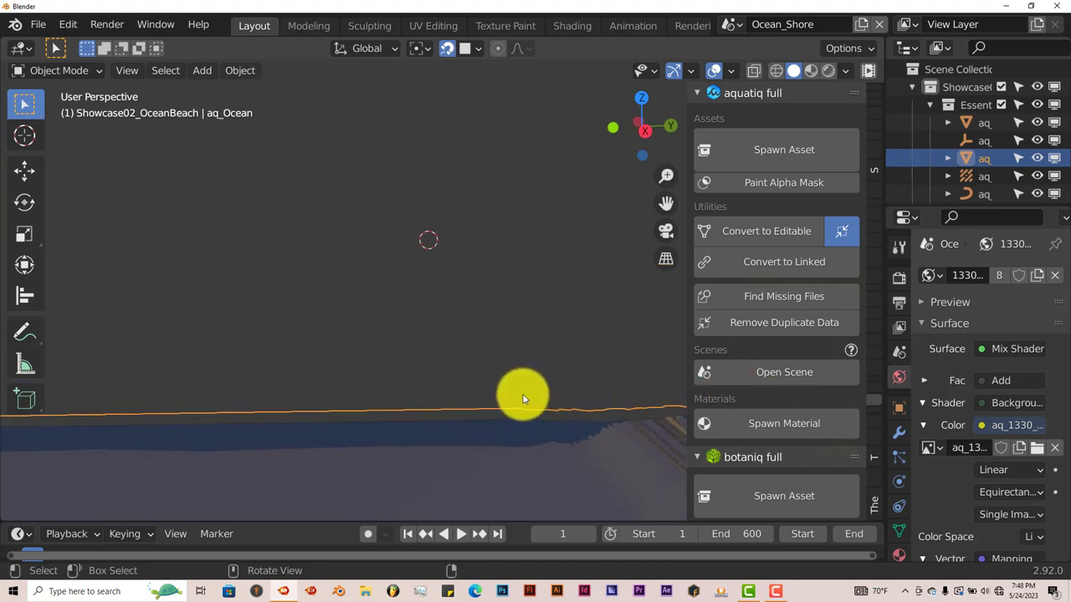
pyautogui.hotkey('alt', 'a')
pyautogui.press('a')
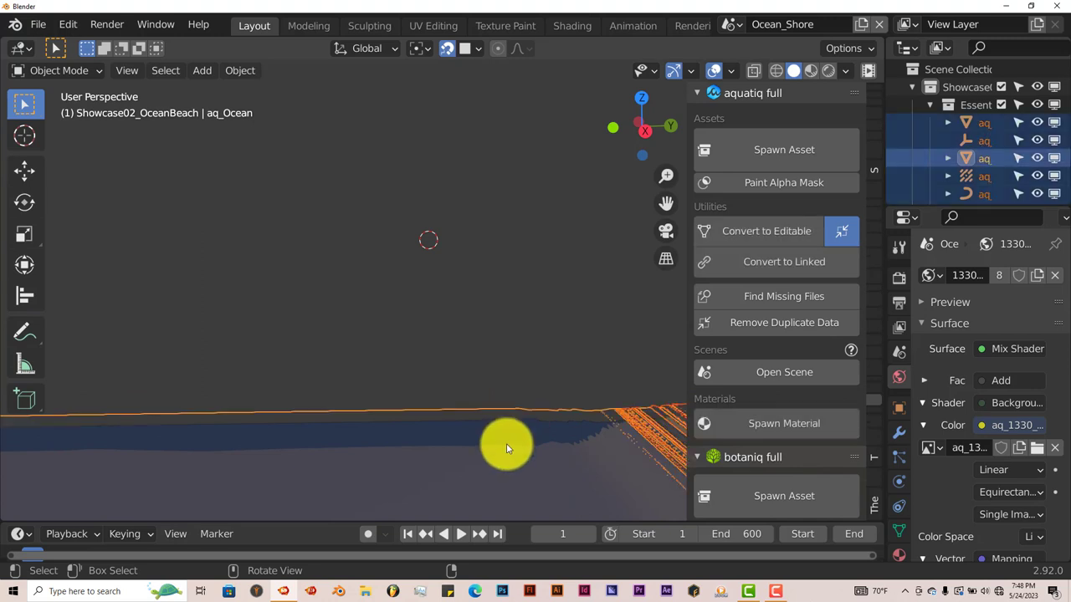
pyautogui.moveTo(506, 448); pyautogui.dragTo(544, 351, button='middle')
pyautogui.press('Delete')
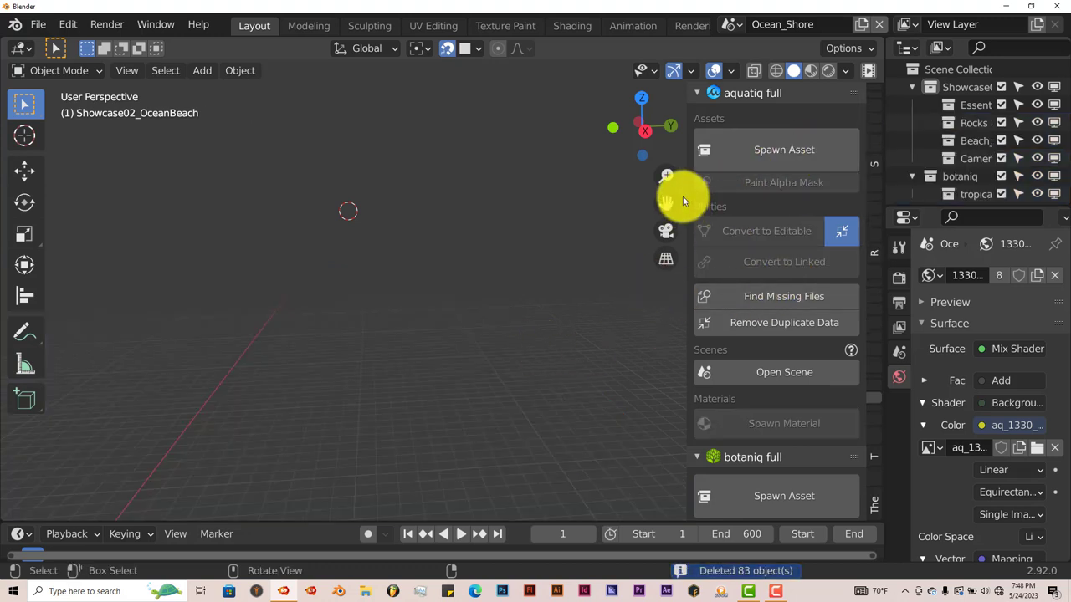
# - Spawn the Stream downward asset from the aquatiq effects category into the empty scene
pyautogui.click(756, 164)
pyautogui.click(749, 193)
pyautogui.click(730, 215)
pyautogui.click(753, 297)
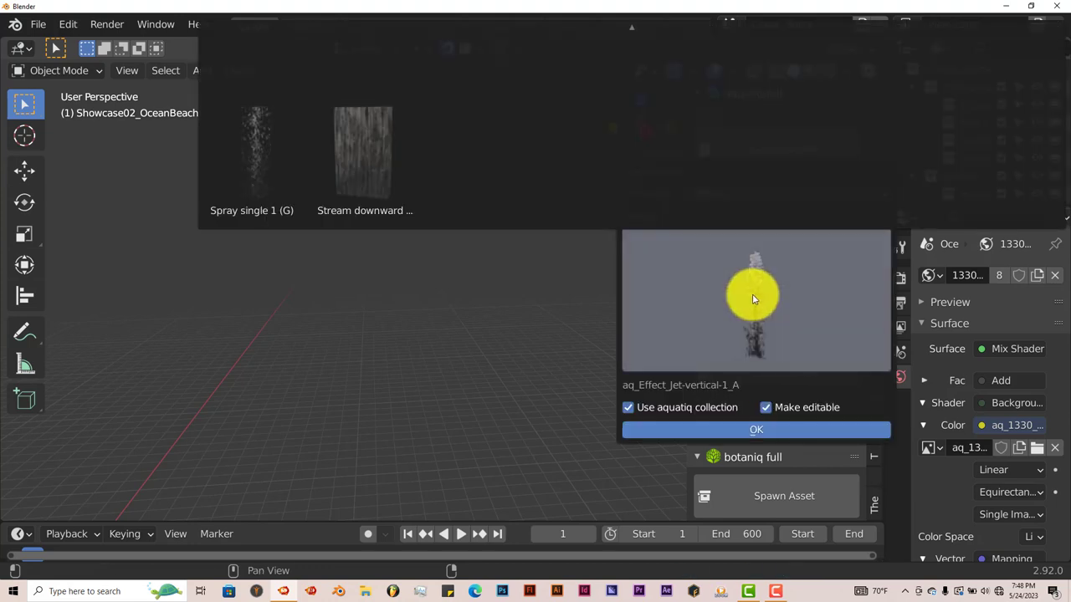
pyautogui.click(363, 153)
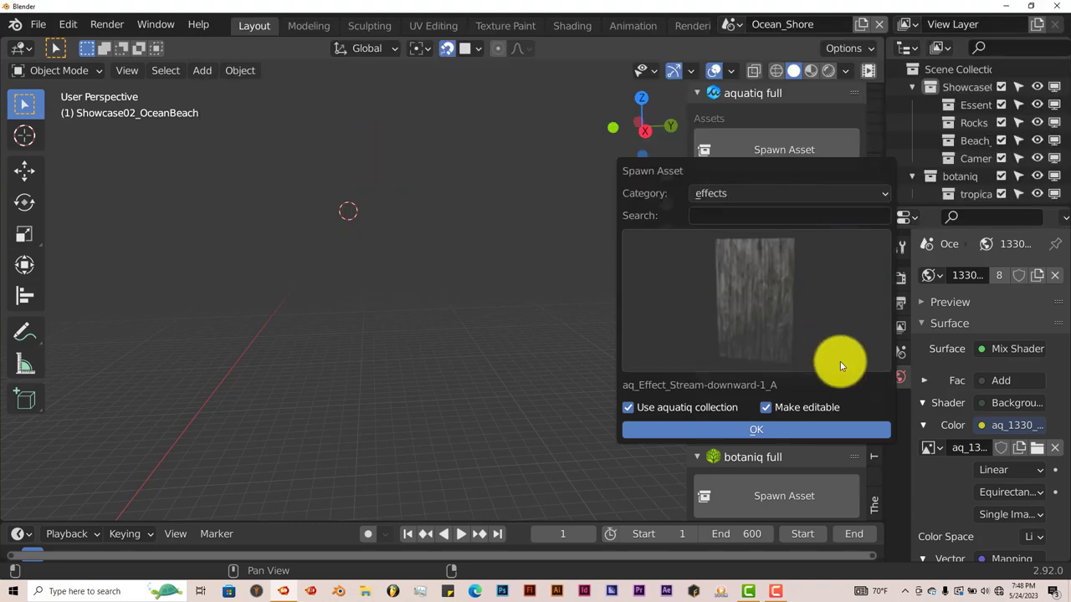
pyautogui.click(796, 430)
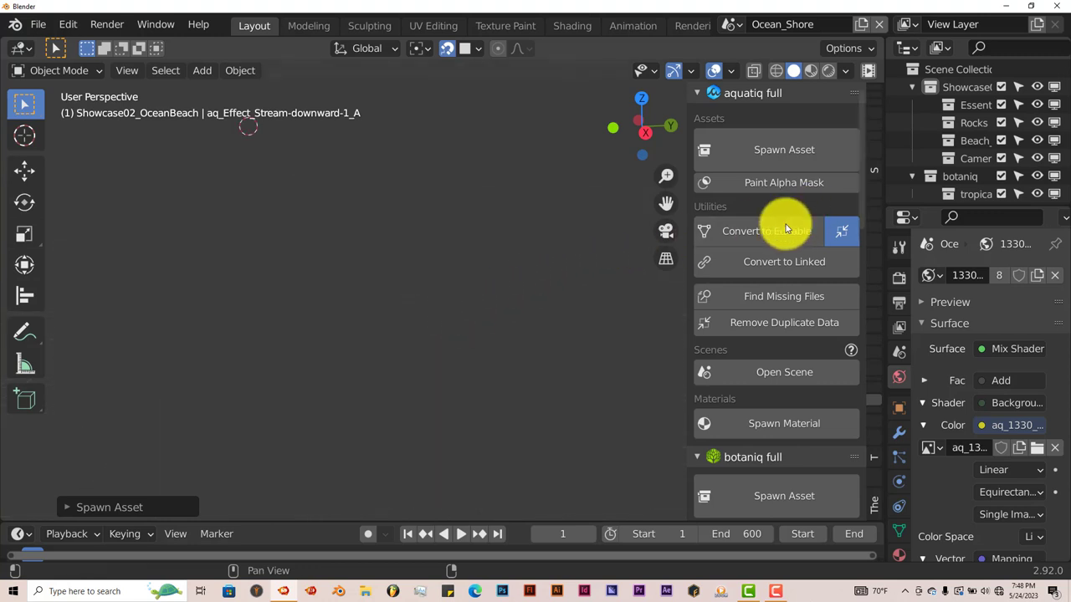
pyautogui.moveTo(716, 203)
pyautogui.mouseDown()
pyautogui.moveTo(42, 232)
pyautogui.moveTo(760, 292)
pyautogui.moveTo(686, 266)
pyautogui.moveTo(571, 249)
pyautogui.mouseUp()
pyautogui.moveTo(571, 249)
pyautogui.mouseDown(button='middle')
pyautogui.moveTo(502, 251)
pyautogui.moveTo(636, 234)
pyautogui.moveTo(469, 318)
pyautogui.moveTo(544, 301)
pyautogui.mouseUp(button='middle')
# - Create a new General file via File > New and choose Don't Save for the beach scene
pyautogui.click(37, 25)
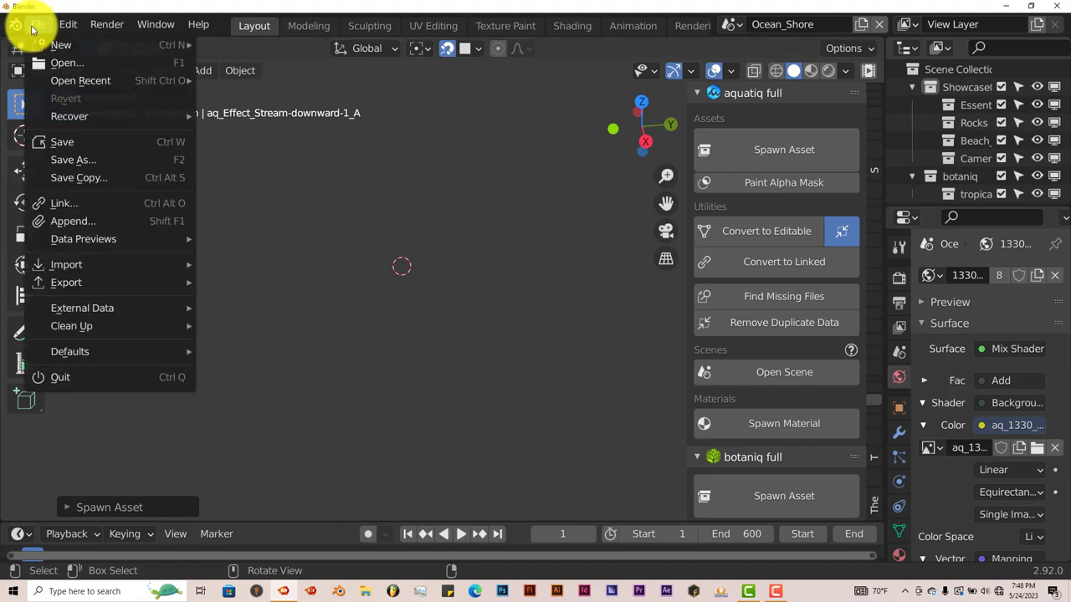
pyautogui.moveTo(54, 47)
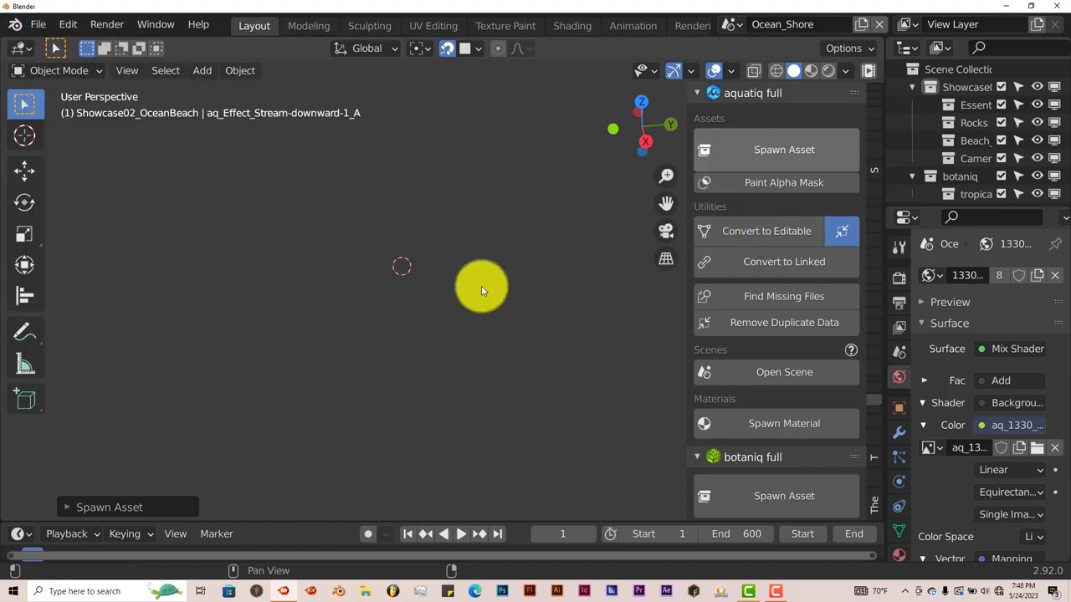
pyautogui.scroll(5, 444, 315)
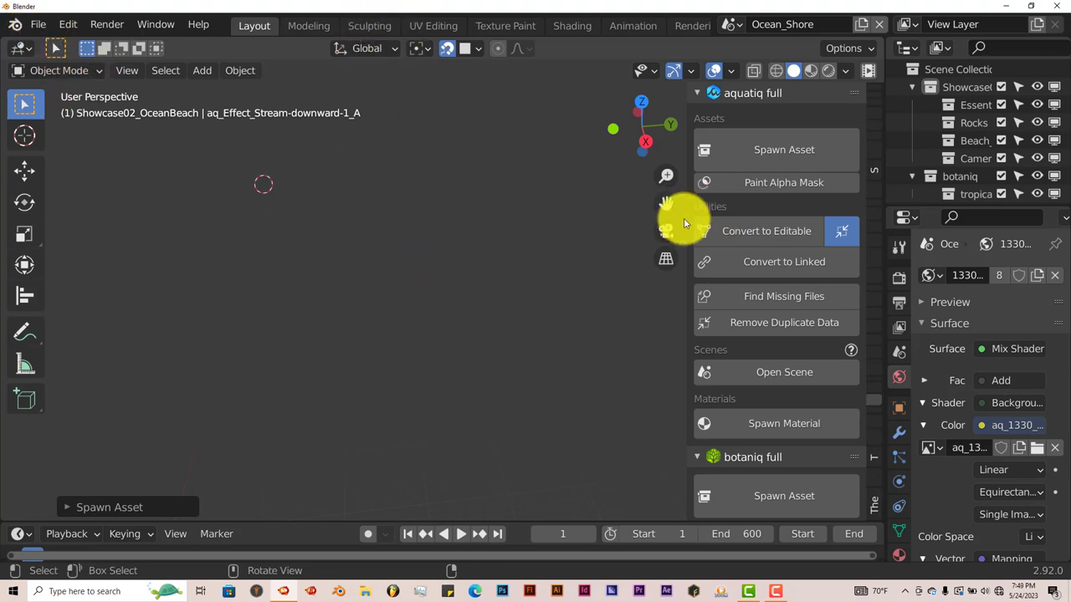
pyautogui.click(39, 24)
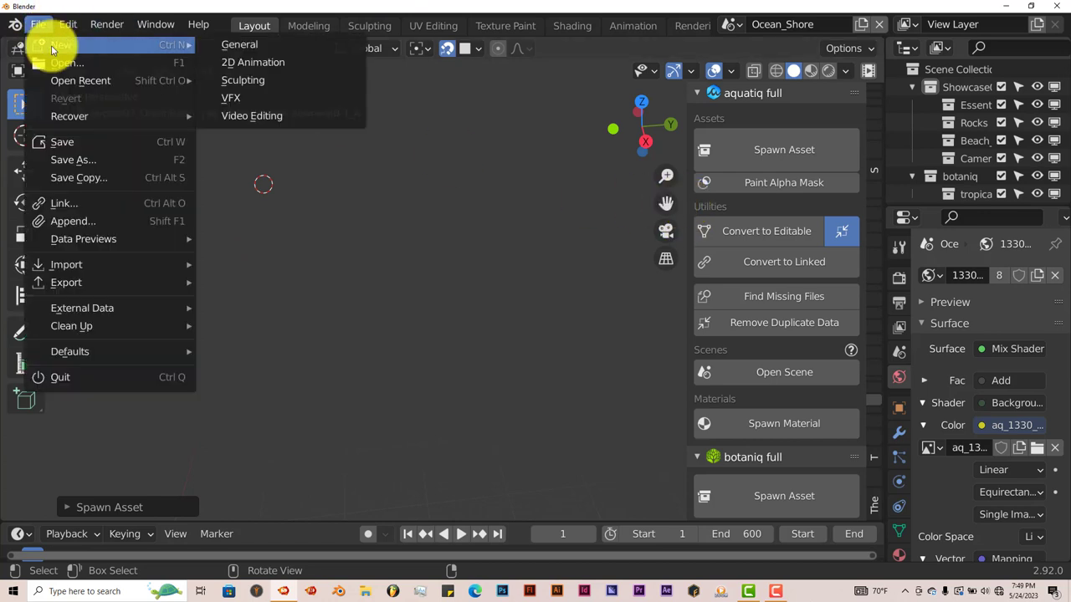
pyautogui.click(244, 45)
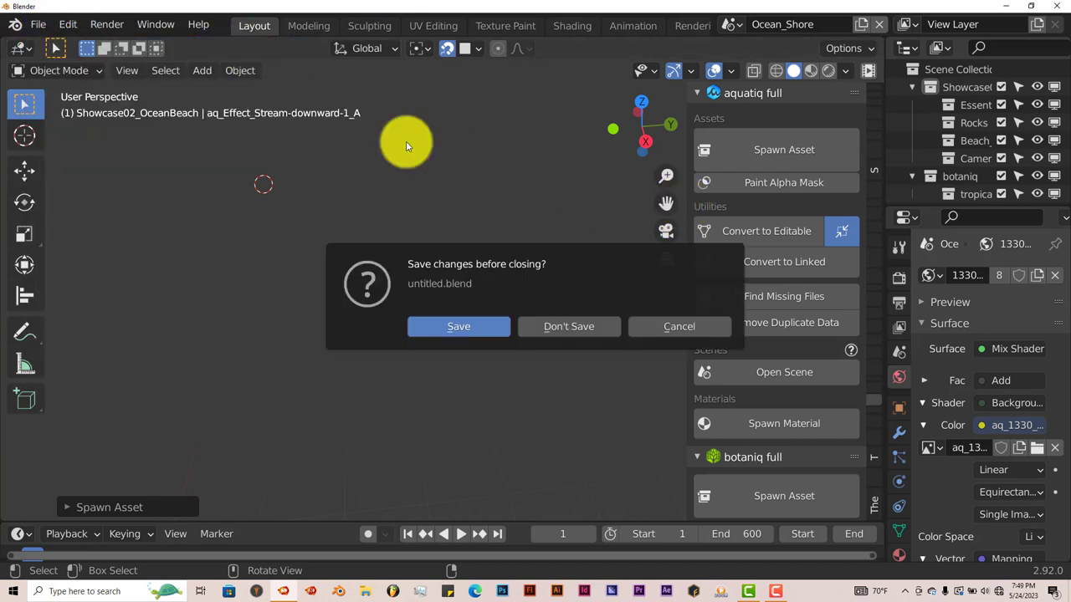
pyautogui.click(559, 324)
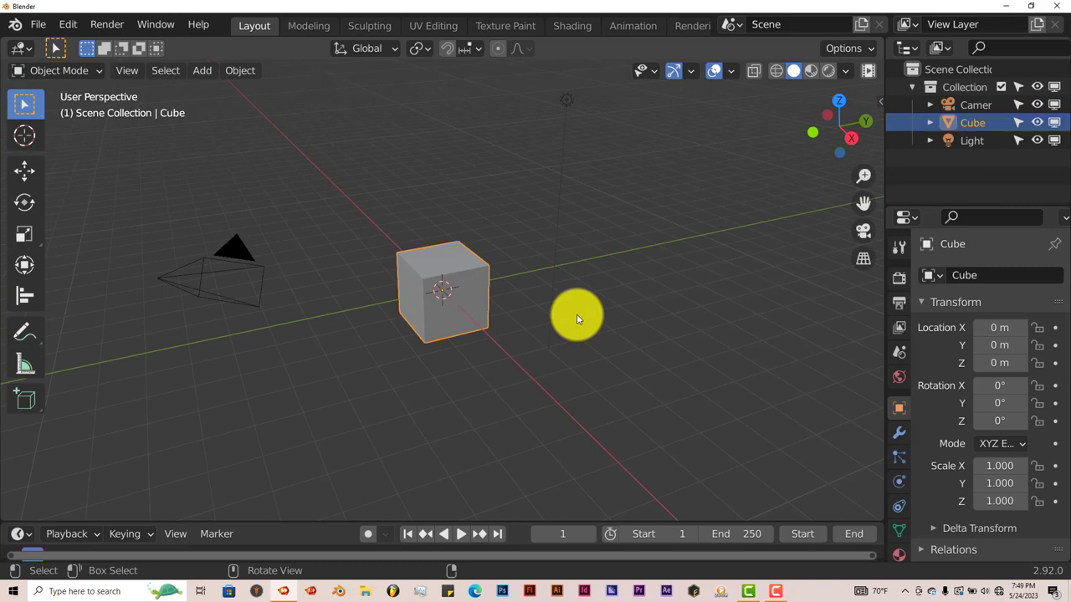
# - Delete the default cube and spawn the Stream downward effect from the aquatiq sidebar tab
pyautogui.press('Delete')
pyautogui.click(879, 104)
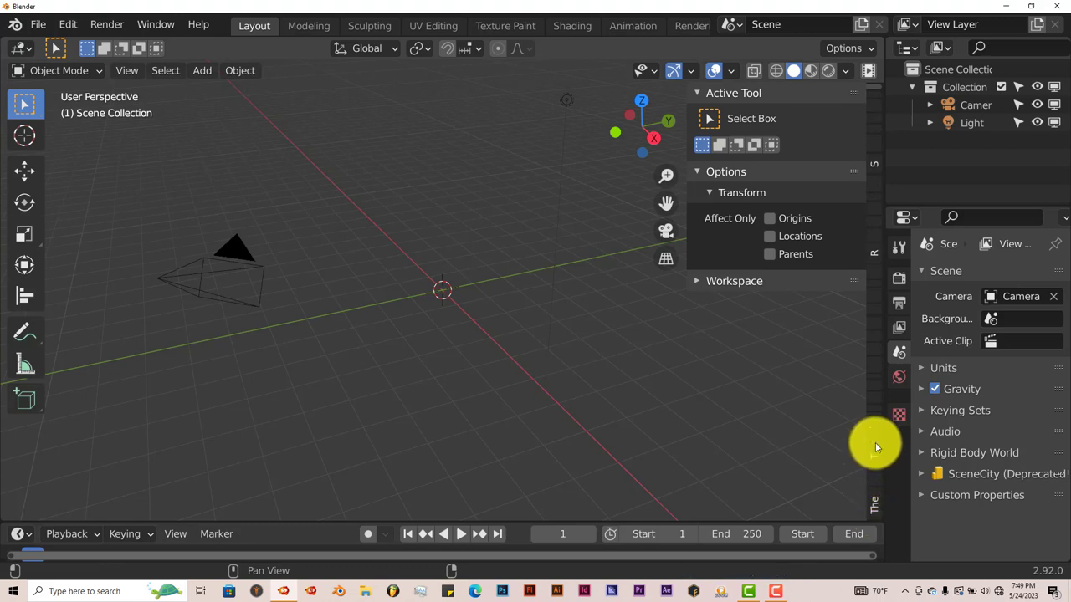
pyautogui.click(874, 414)
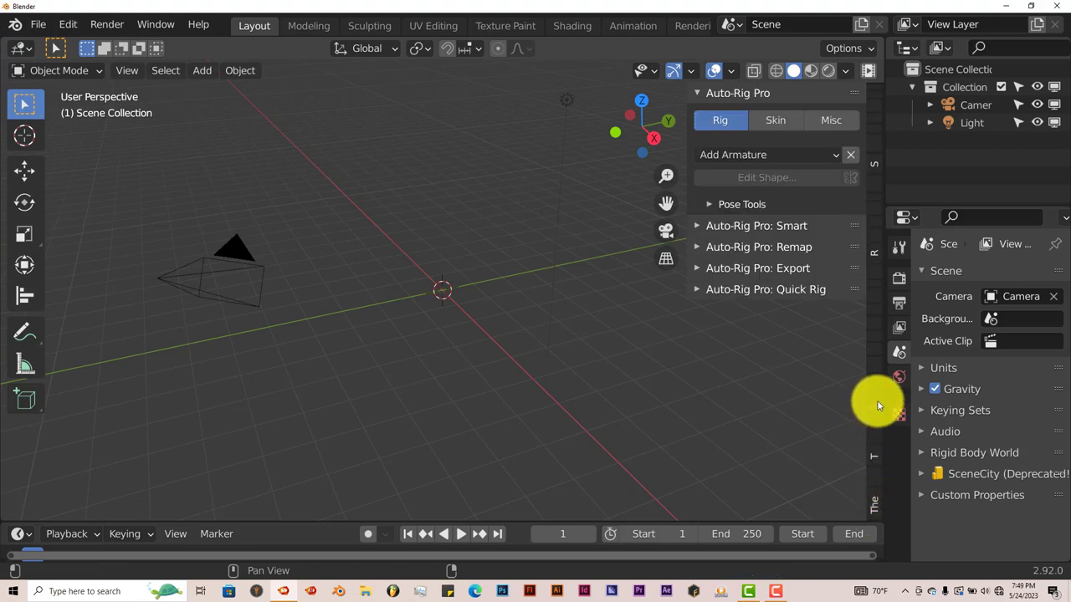
pyautogui.click(877, 399)
pyautogui.click(767, 159)
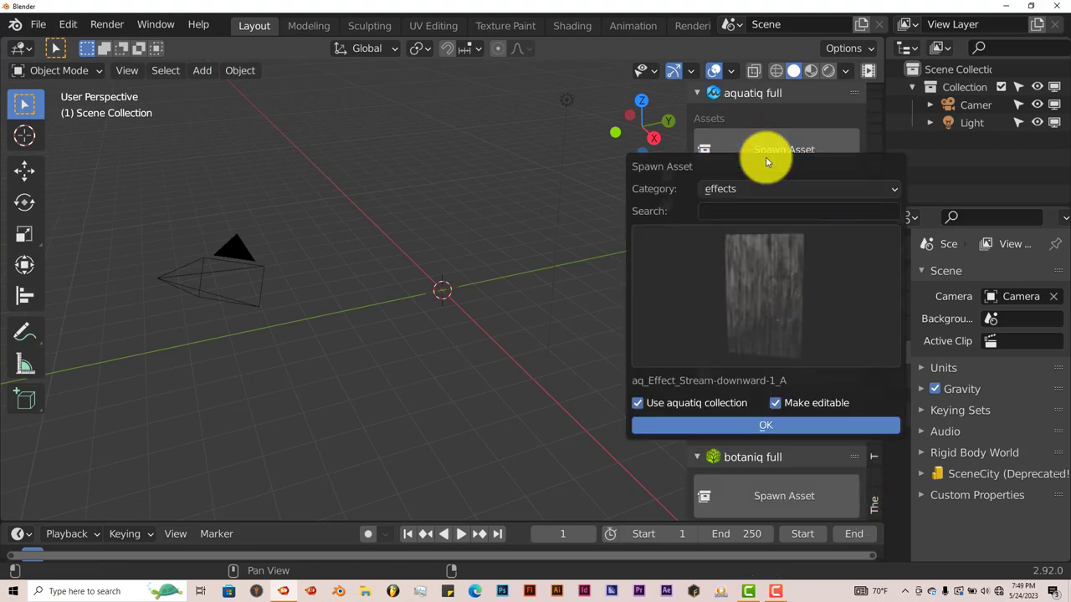
pyautogui.click(730, 422)
# - Orbit to face the stream plane and switch the viewport to Material Preview shading
pyautogui.scroll(-3, 458, 326)
pyautogui.moveTo(509, 318); pyautogui.dragTo(657, 254, button='middle')
pyautogui.moveTo(670, 205); pyautogui.dragTo(545, 283, button='middle')
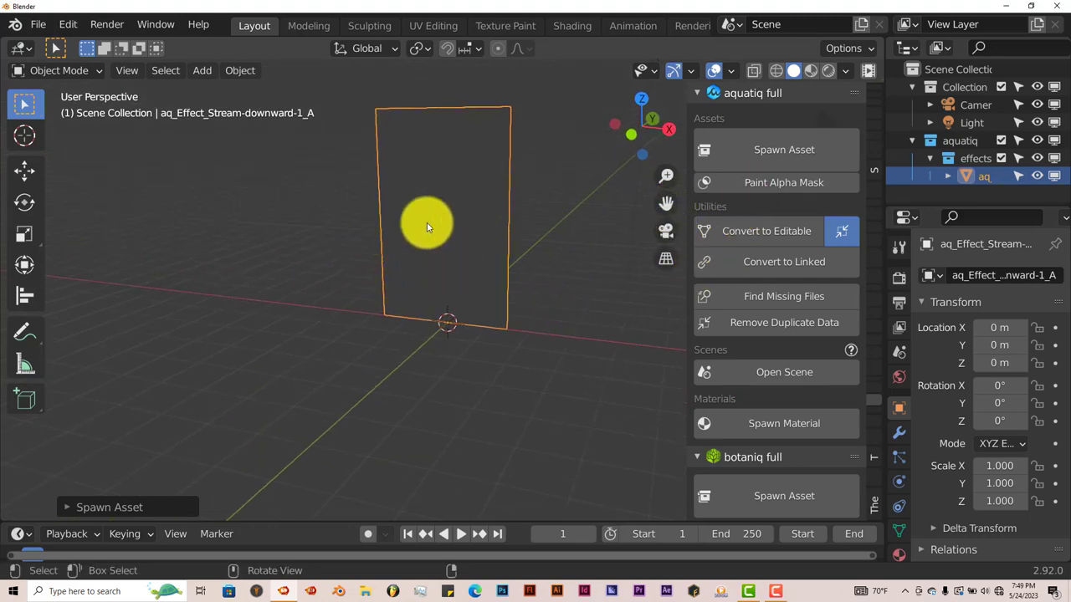
pyautogui.moveTo(444, 176); pyautogui.dragTo(466, 175, button='middle')
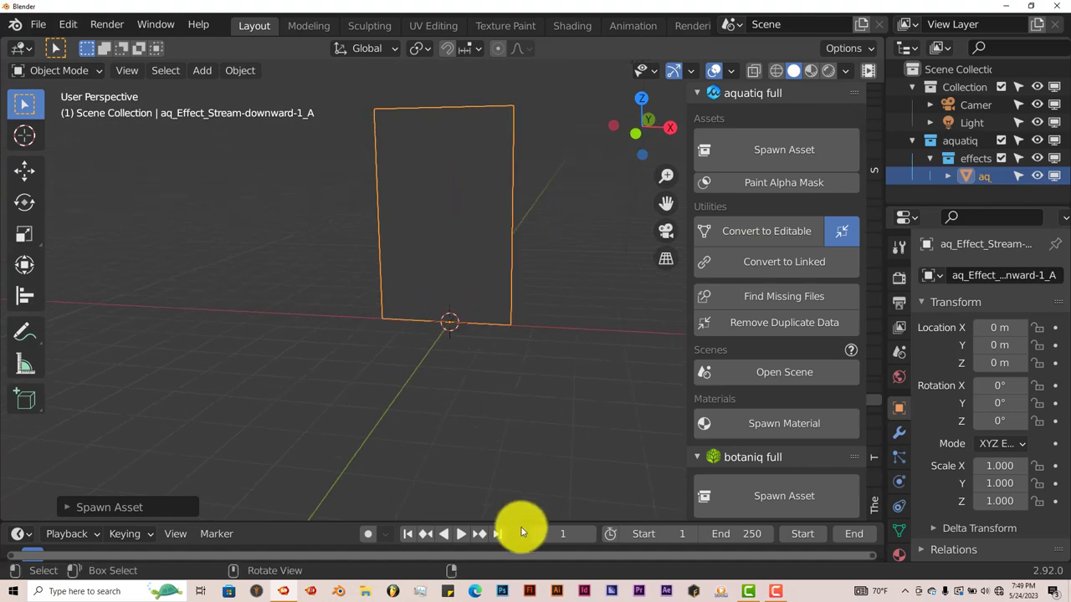
pyautogui.click(811, 70)
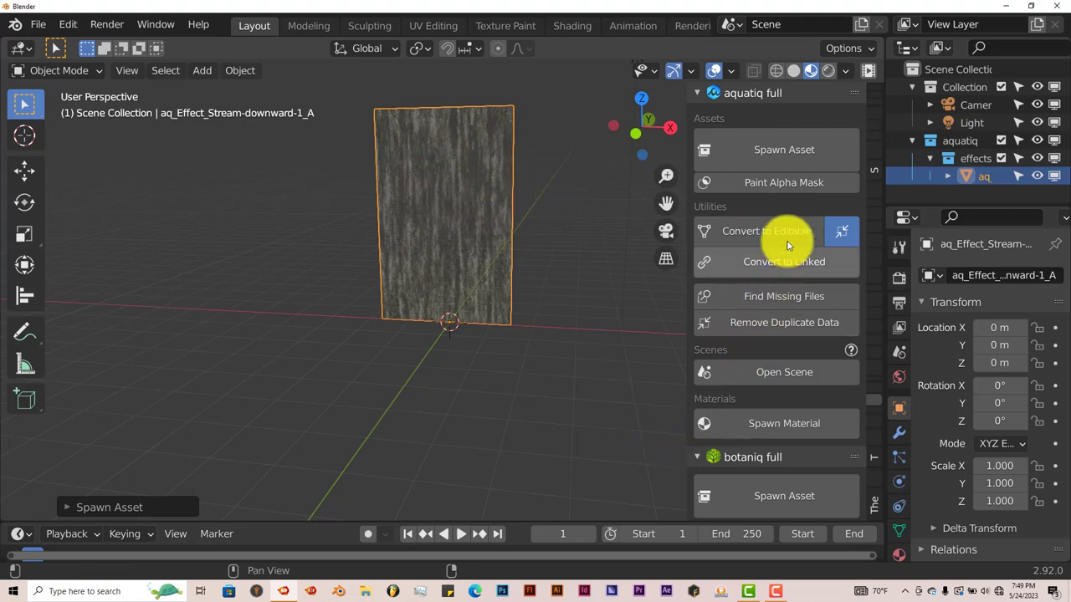
# - Paint an alpha mask across the stream plane's lower area, undoing one misplaced stroke
pyautogui.click(783, 184)
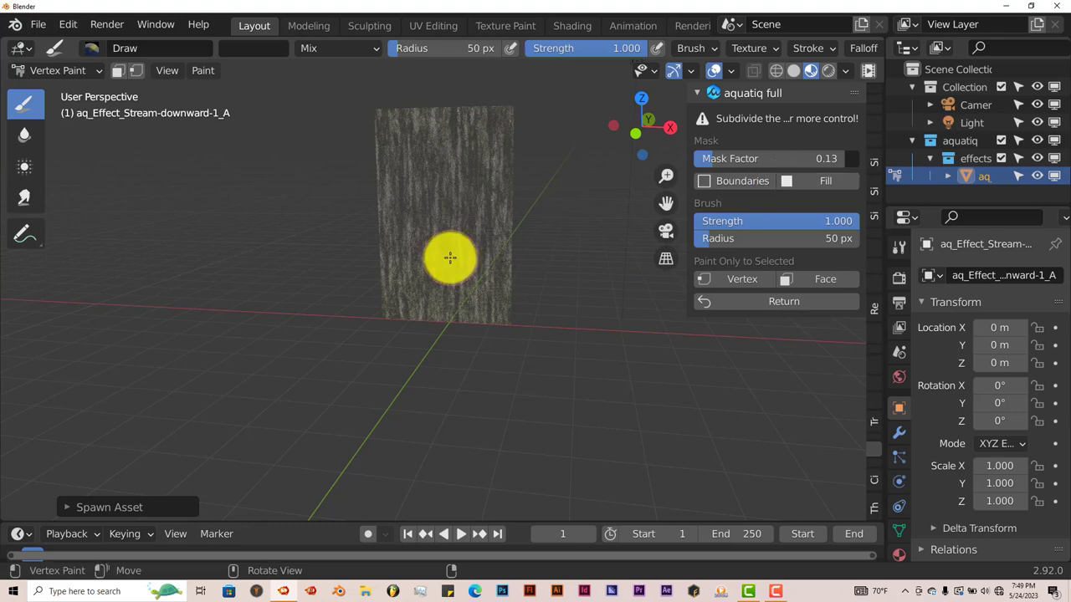
pyautogui.moveTo(491, 303)
pyautogui.mouseDown()
pyautogui.moveTo(490, 276)
pyautogui.moveTo(504, 305)
pyautogui.mouseUp()
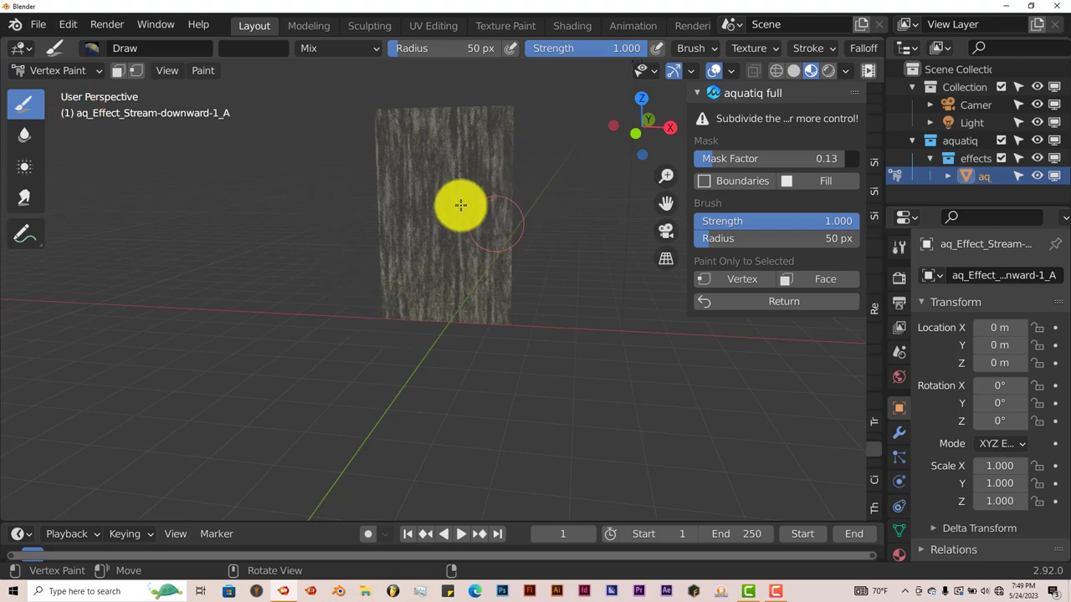
pyautogui.hotkey('ctrl', 'z')
pyautogui.moveTo(536, 275)
pyautogui.mouseDown()
pyautogui.moveTo(503, 317)
pyautogui.moveTo(511, 236)
pyautogui.moveTo(488, 322)
pyautogui.moveTo(499, 295)
pyautogui.moveTo(486, 259)
pyautogui.moveTo(479, 286)
pyautogui.moveTo(496, 314)
pyautogui.moveTo(504, 250)
pyautogui.moveTo(499, 312)
pyautogui.moveTo(499, 291)
pyautogui.moveTo(390, 329)
pyautogui.moveTo(396, 255)
pyautogui.moveTo(399, 286)
pyautogui.moveTo(402, 278)
pyautogui.moveTo(376, 231)
pyautogui.moveTo(405, 305)
pyautogui.moveTo(391, 260)
pyautogui.moveTo(391, 299)
pyautogui.moveTo(392, 281)
pyautogui.moveTo(408, 278)
pyautogui.moveTo(399, 306)
pyautogui.moveTo(376, 218)
pyautogui.moveTo(401, 321)
pyautogui.moveTo(379, 220)
pyautogui.moveTo(398, 317)
pyautogui.moveTo(535, 263)
pyautogui.mouseUp()
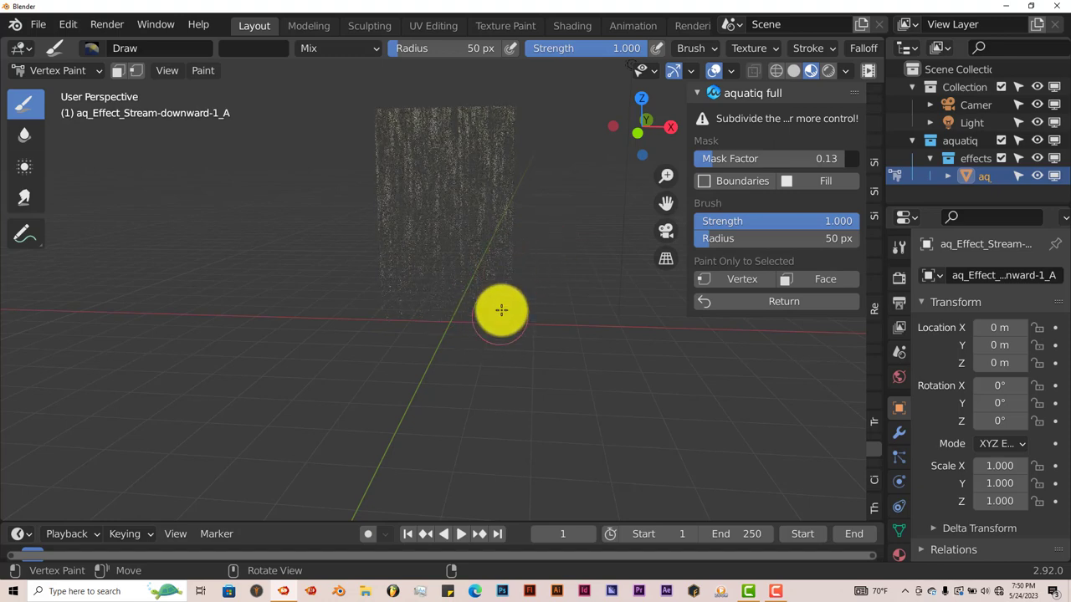
pyautogui.moveTo(500, 270)
pyautogui.mouseDown()
pyautogui.moveTo(473, 307)
pyautogui.moveTo(377, 310)
pyautogui.moveTo(447, 329)
pyautogui.moveTo(386, 293)
pyautogui.moveTo(562, 349)
pyautogui.moveTo(501, 344)
pyautogui.mouseUp()
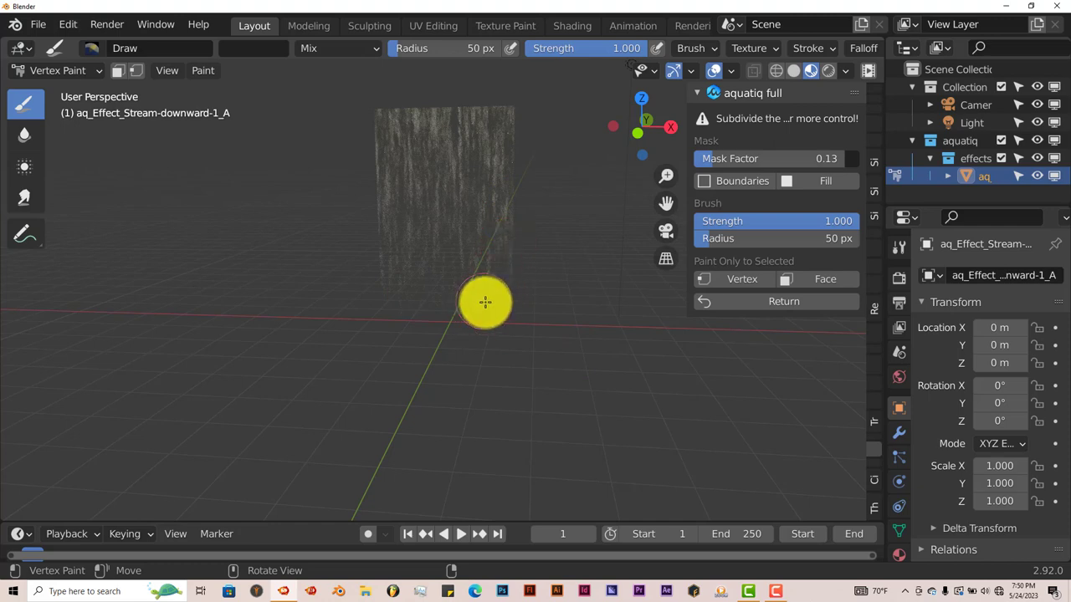
pyautogui.moveTo(496, 312); pyautogui.dragTo(381, 292)
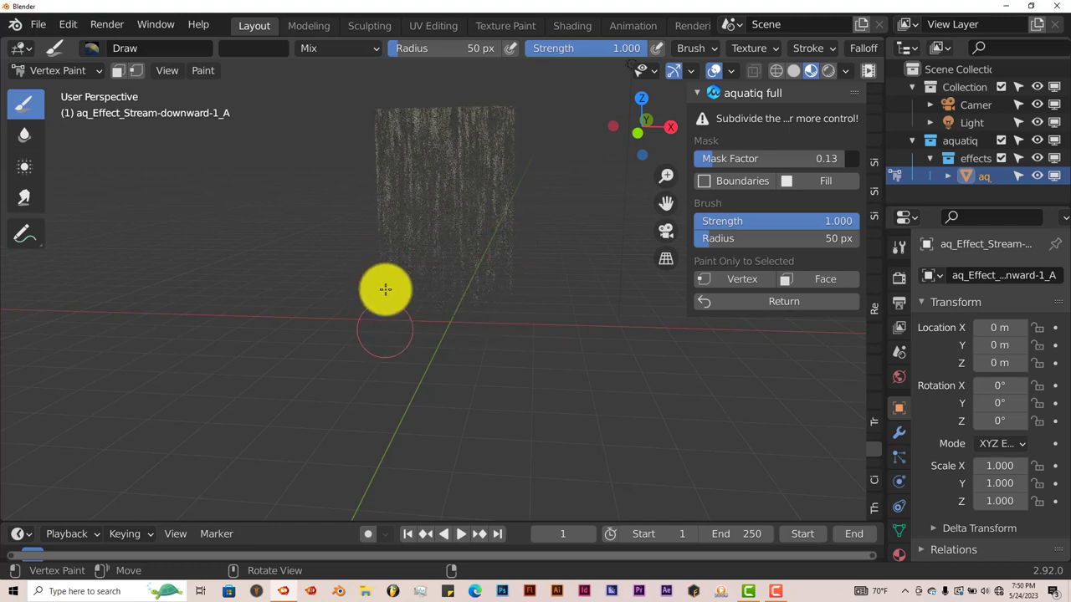
pyautogui.moveTo(386, 299)
pyautogui.mouseDown()
pyautogui.moveTo(391, 274)
pyautogui.moveTo(396, 303)
pyautogui.moveTo(399, 273)
pyautogui.moveTo(528, 251)
pyautogui.moveTo(506, 288)
pyautogui.moveTo(437, 306)
pyautogui.moveTo(478, 289)
pyautogui.moveTo(443, 330)
pyautogui.moveTo(497, 296)
pyautogui.moveTo(423, 259)
pyautogui.mouseUp()
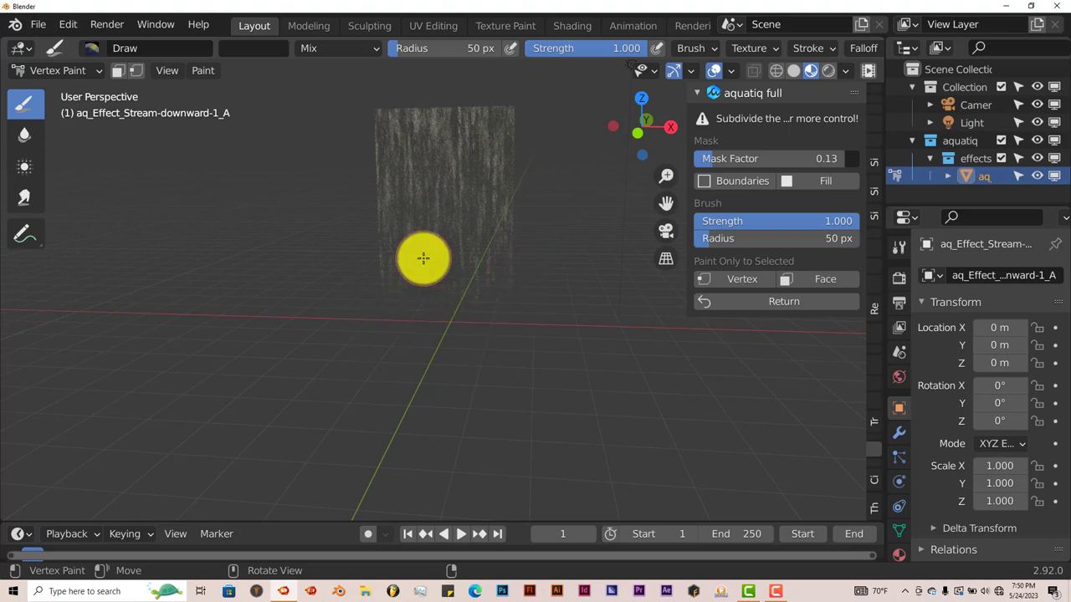
pyautogui.click(825, 307)
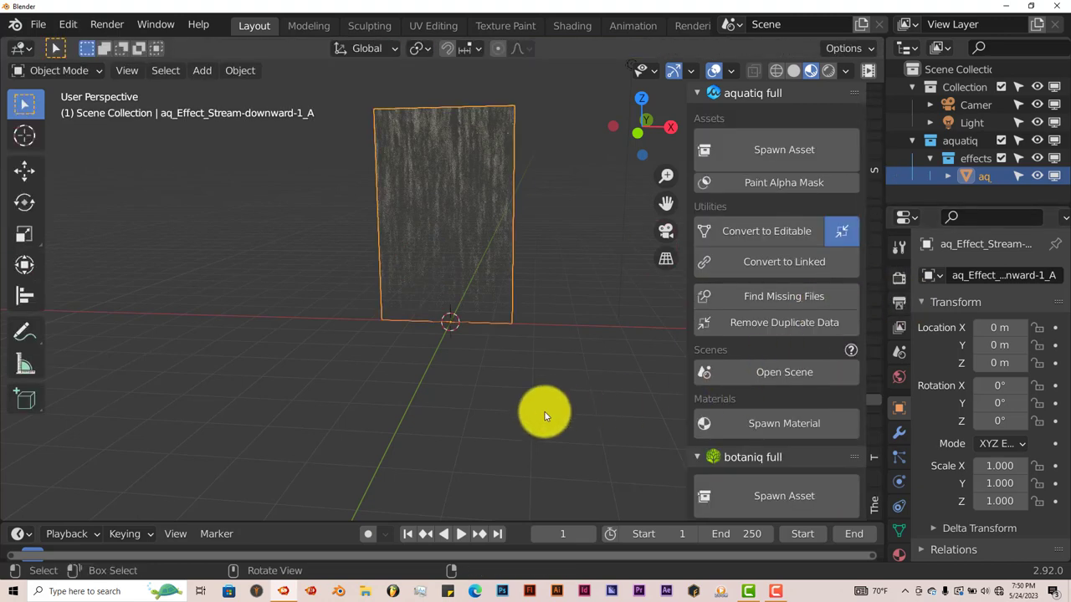